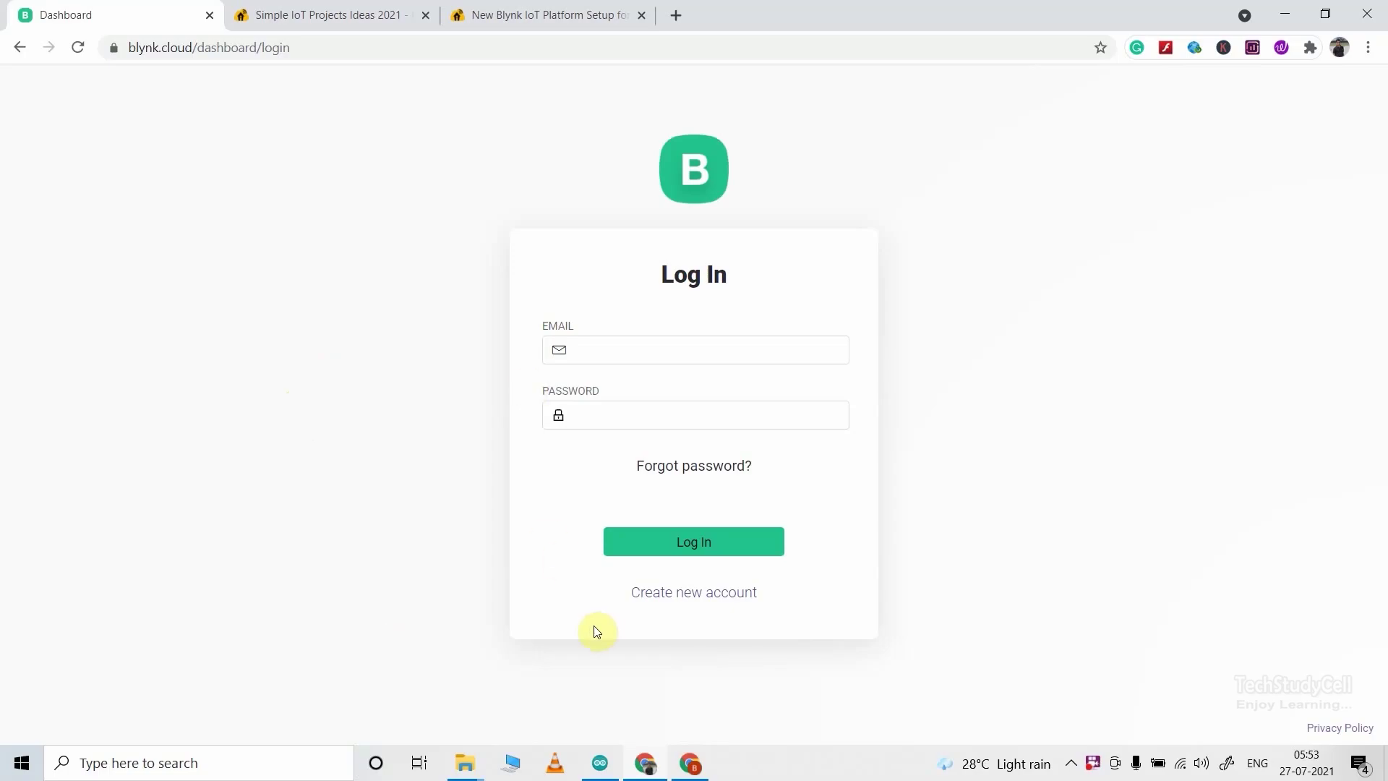
- Log in to Blynk IoT with the saved account email and the account password
left_click(676, 594)
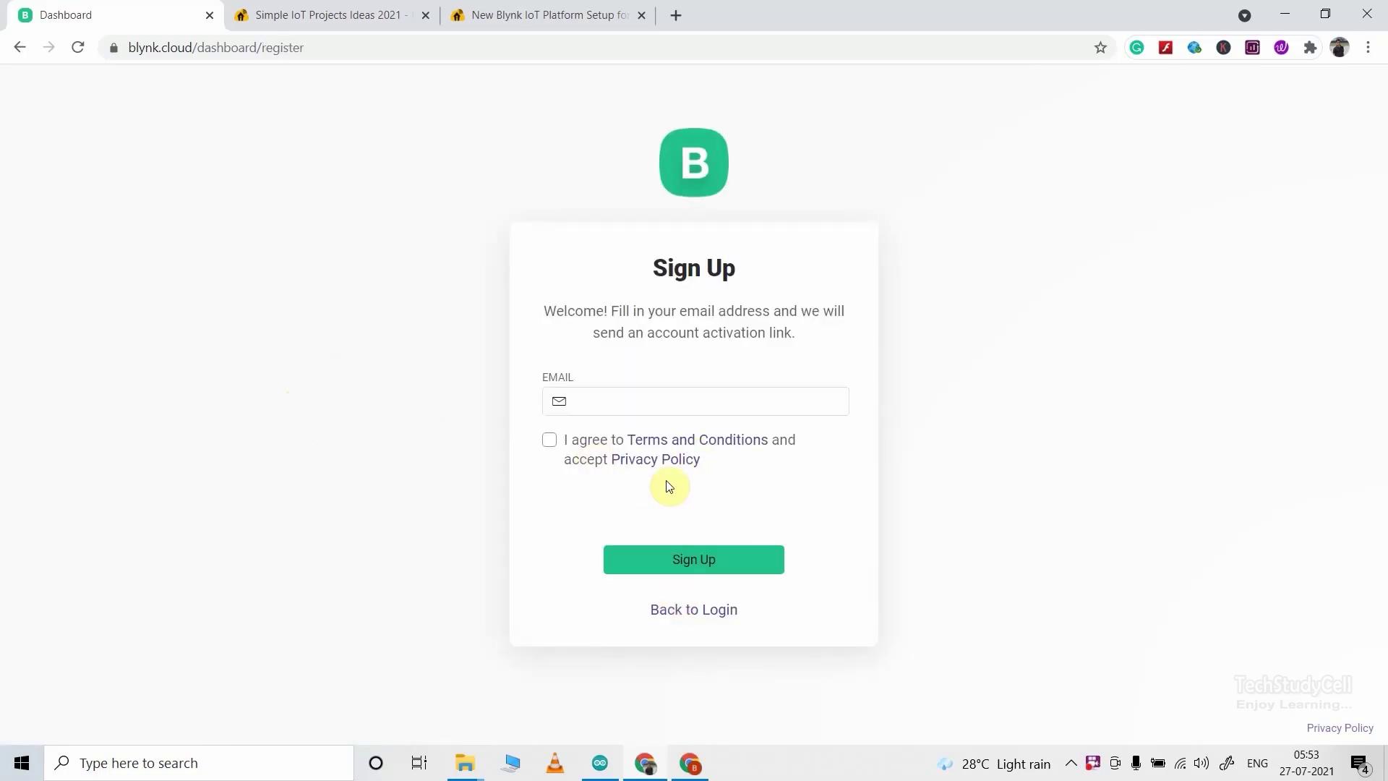
left_click(693, 610)
left_click(614, 350)
type("connect.techstudy")
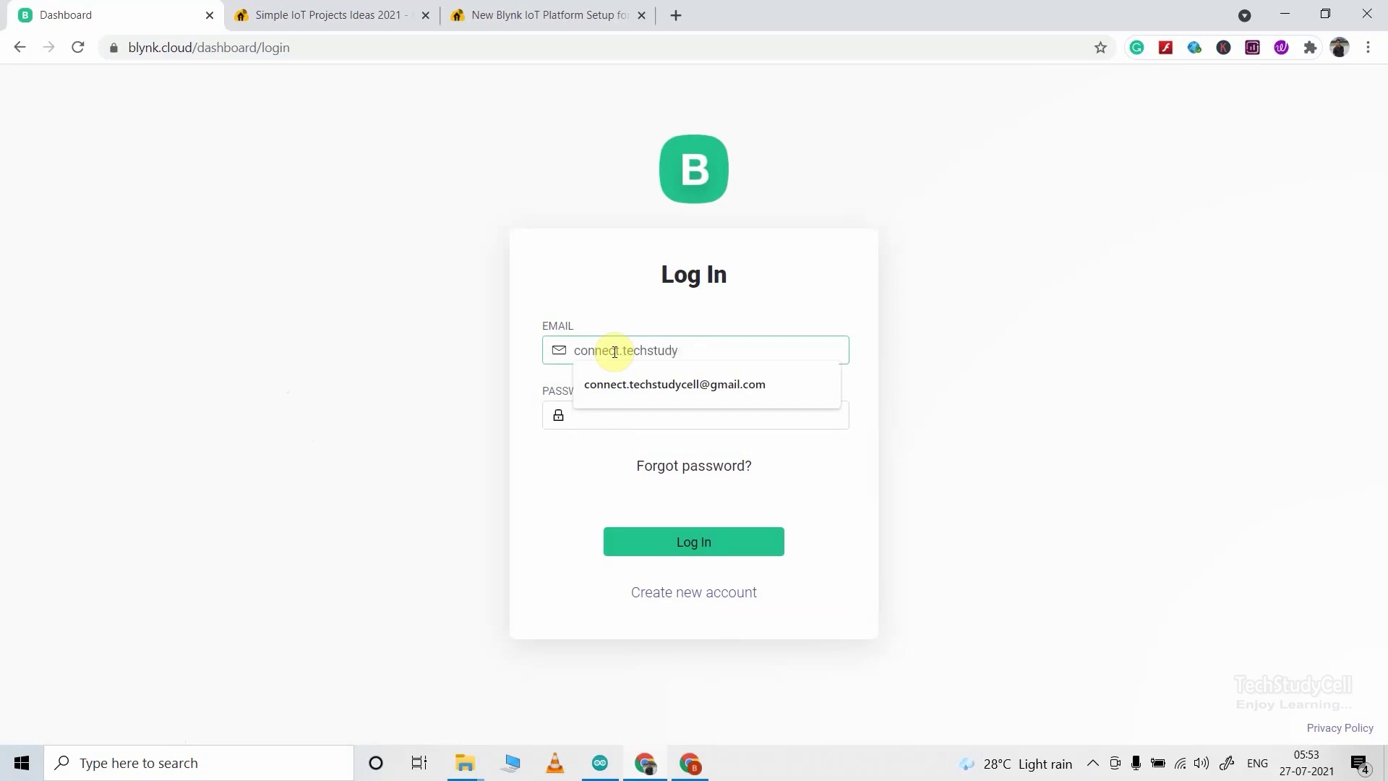
left_click(629, 384)
left_click(644, 417)
type("•••••••••••")
left_click(707, 542)
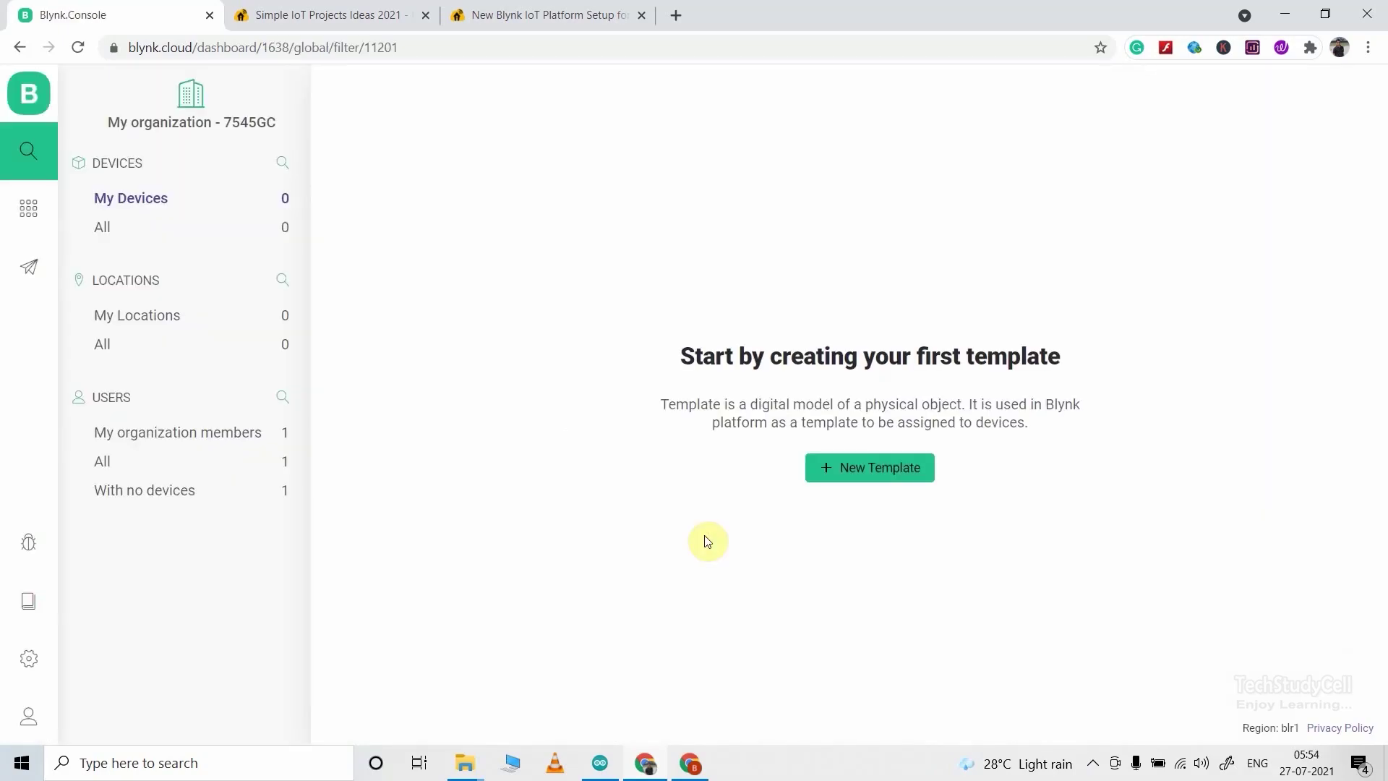
- Create a new template named ESP32SmartNet1 with ESP32 hardware over WiFi
left_click(32, 221)
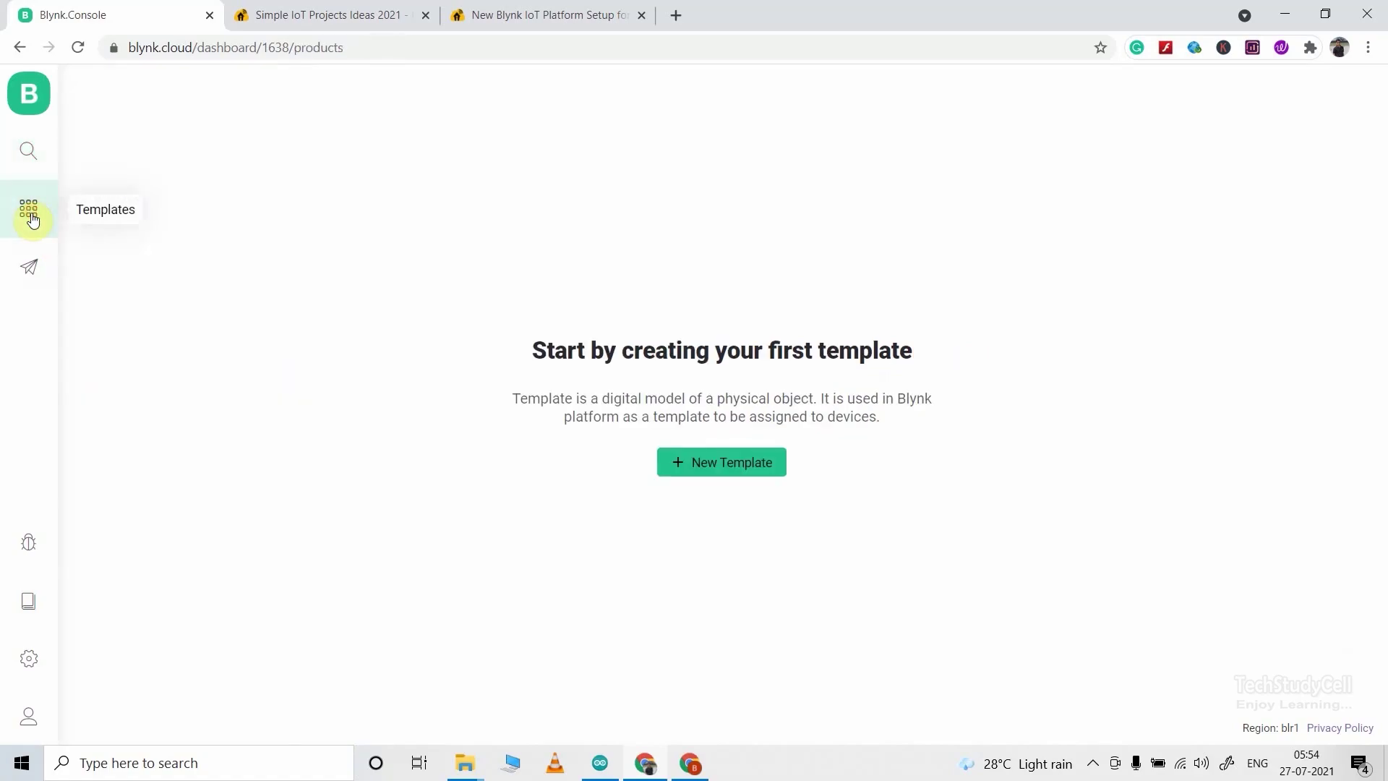
left_click(700, 468)
left_click(466, 267)
type("ESP")
left_click(467, 309)
type("1")
left_click(496, 355)
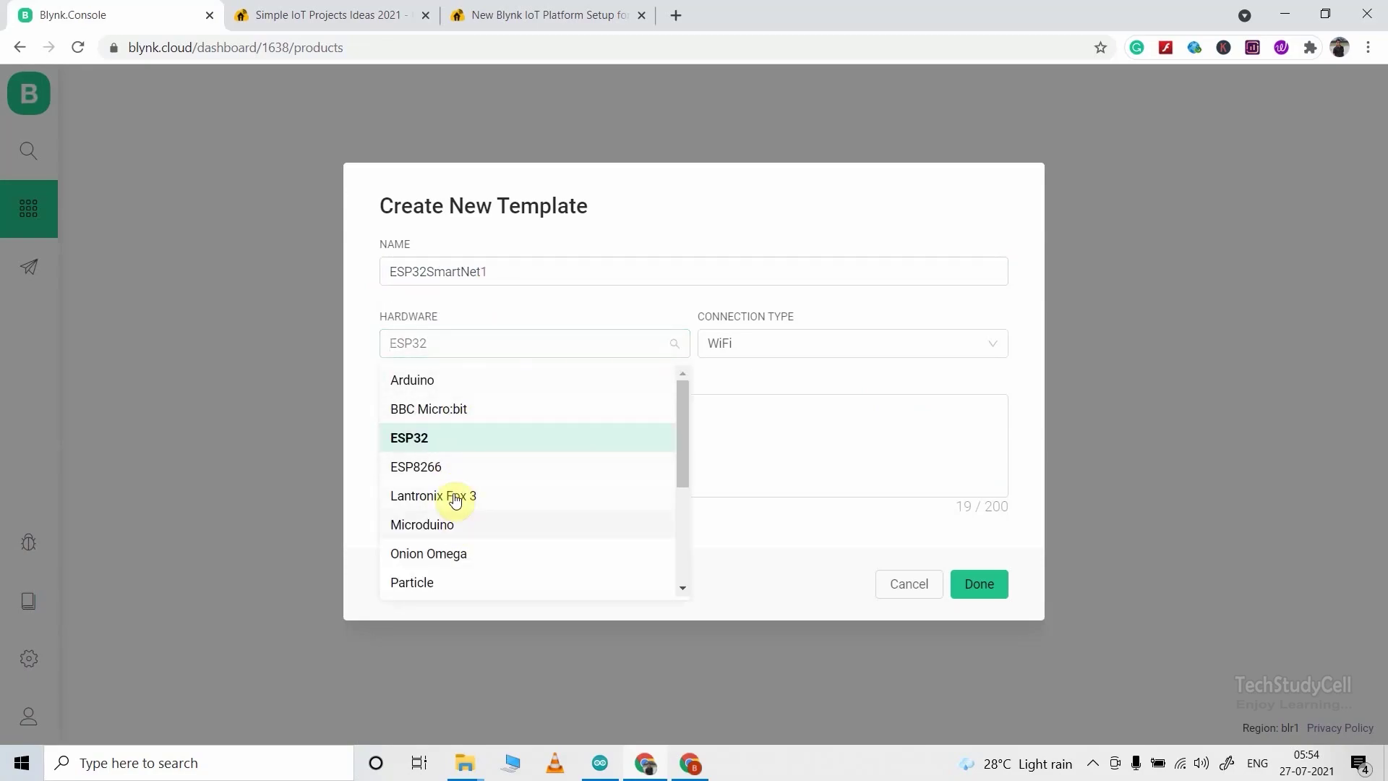
left_click(483, 439)
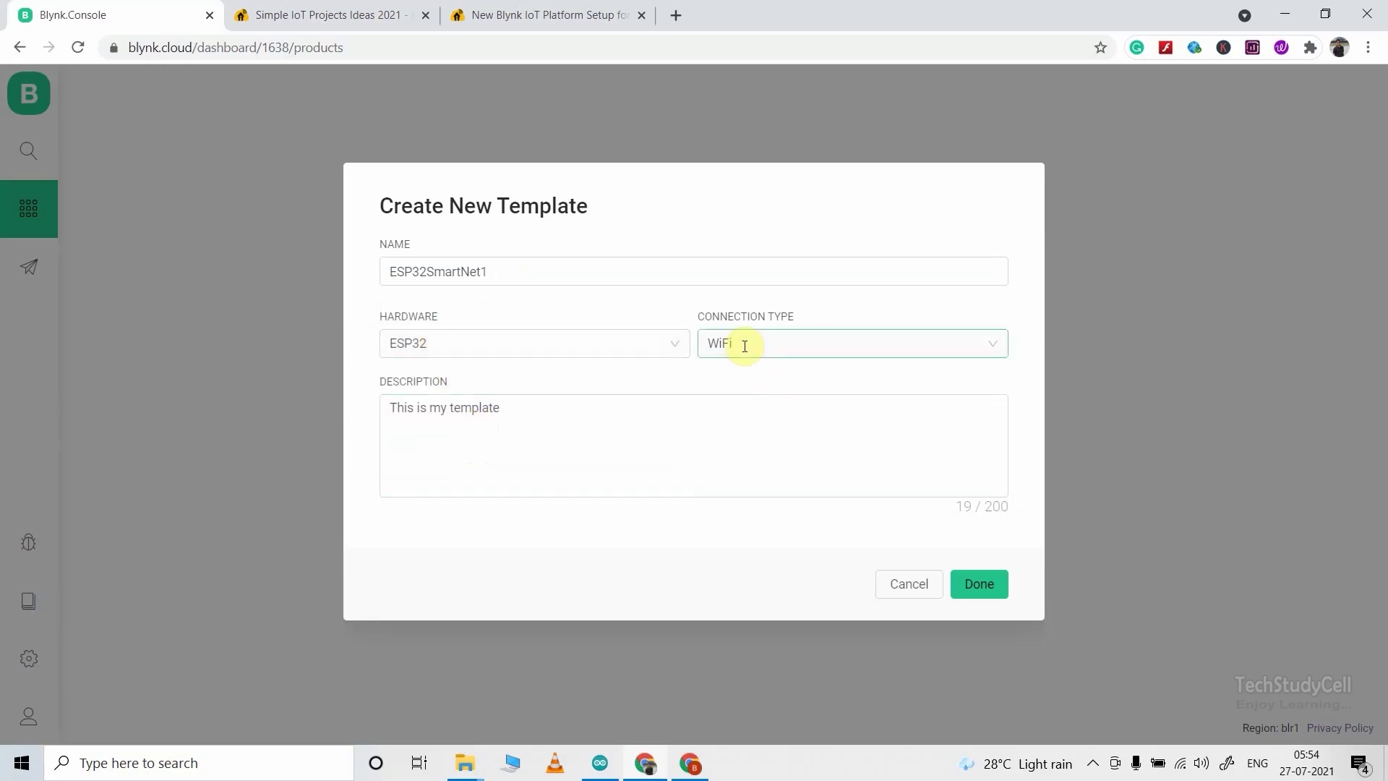
left_click(977, 586)
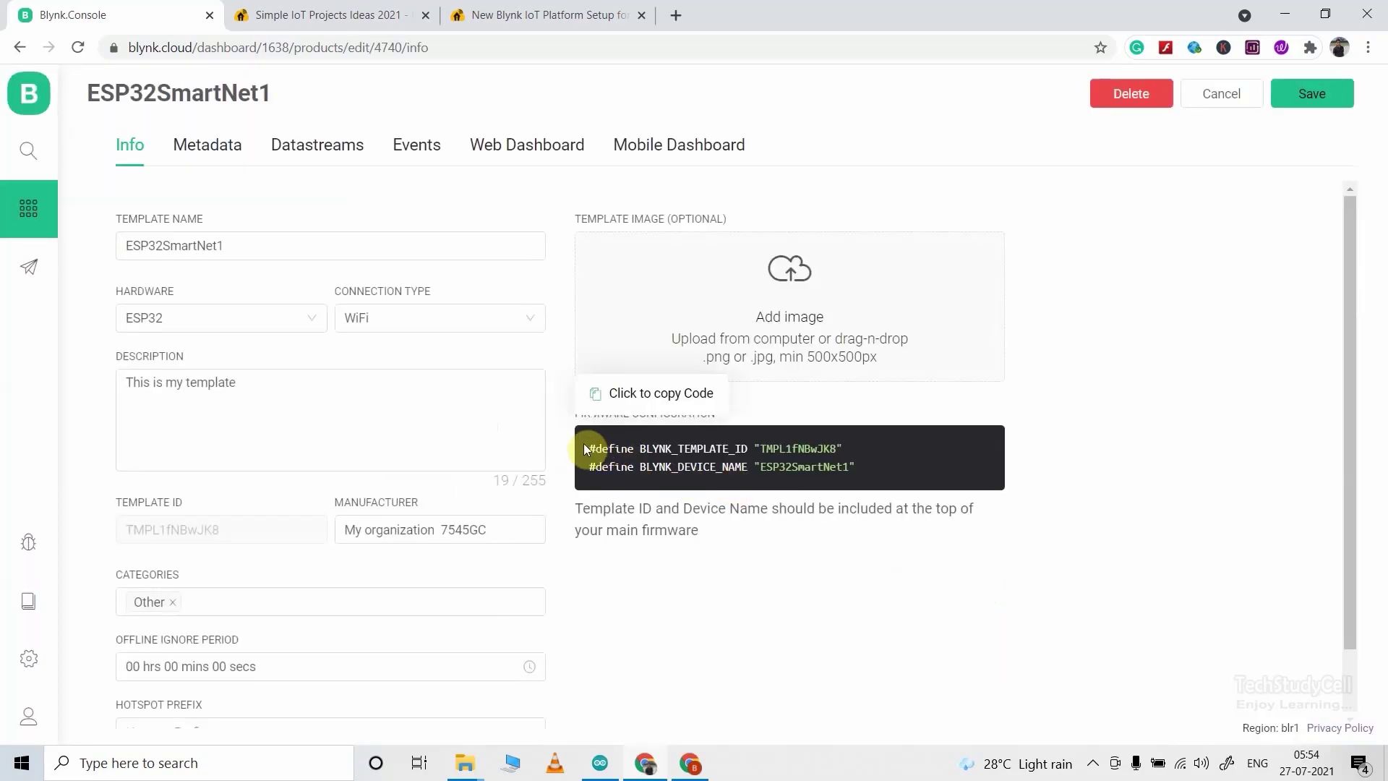
- Look over the firmware configuration code, then go to the template's Datastreams section
left_click_drag(583, 444, 704, 470)
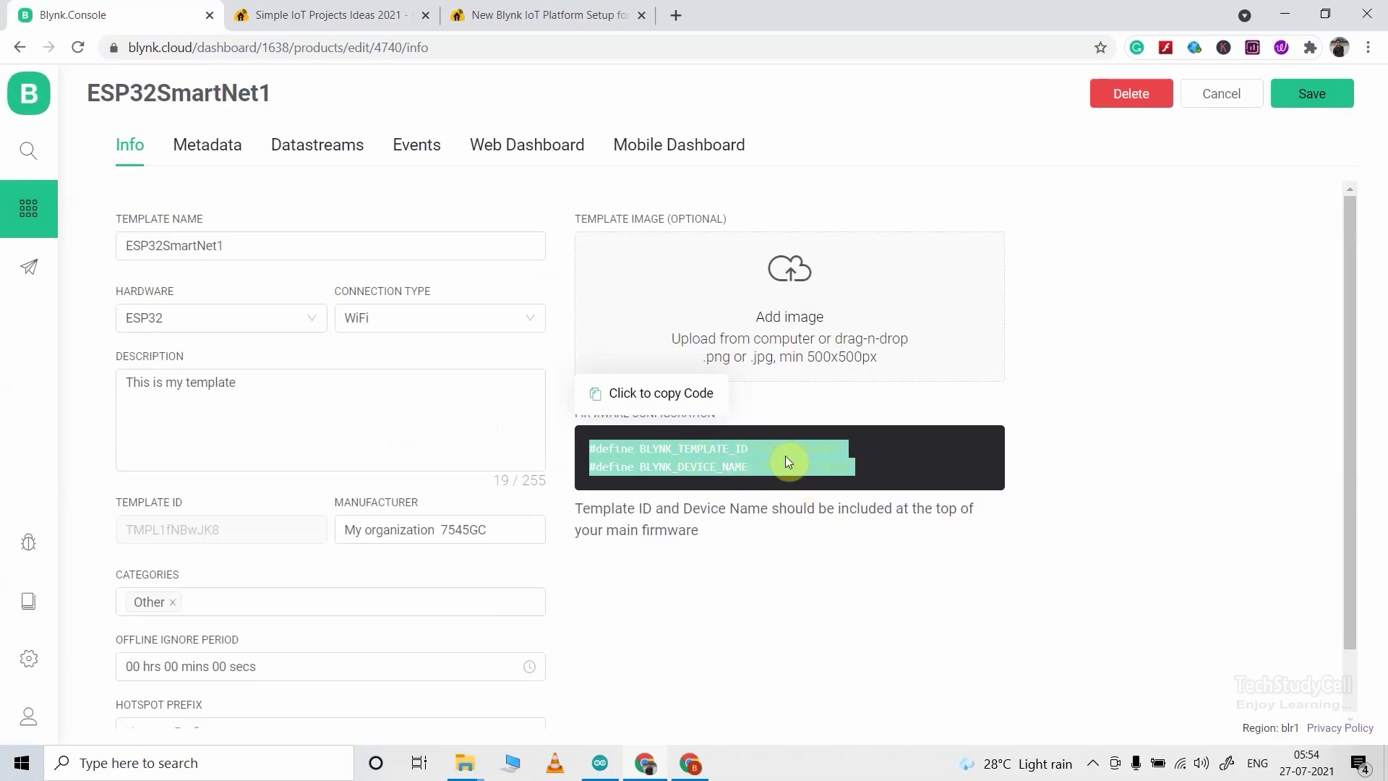
left_click(1124, 440)
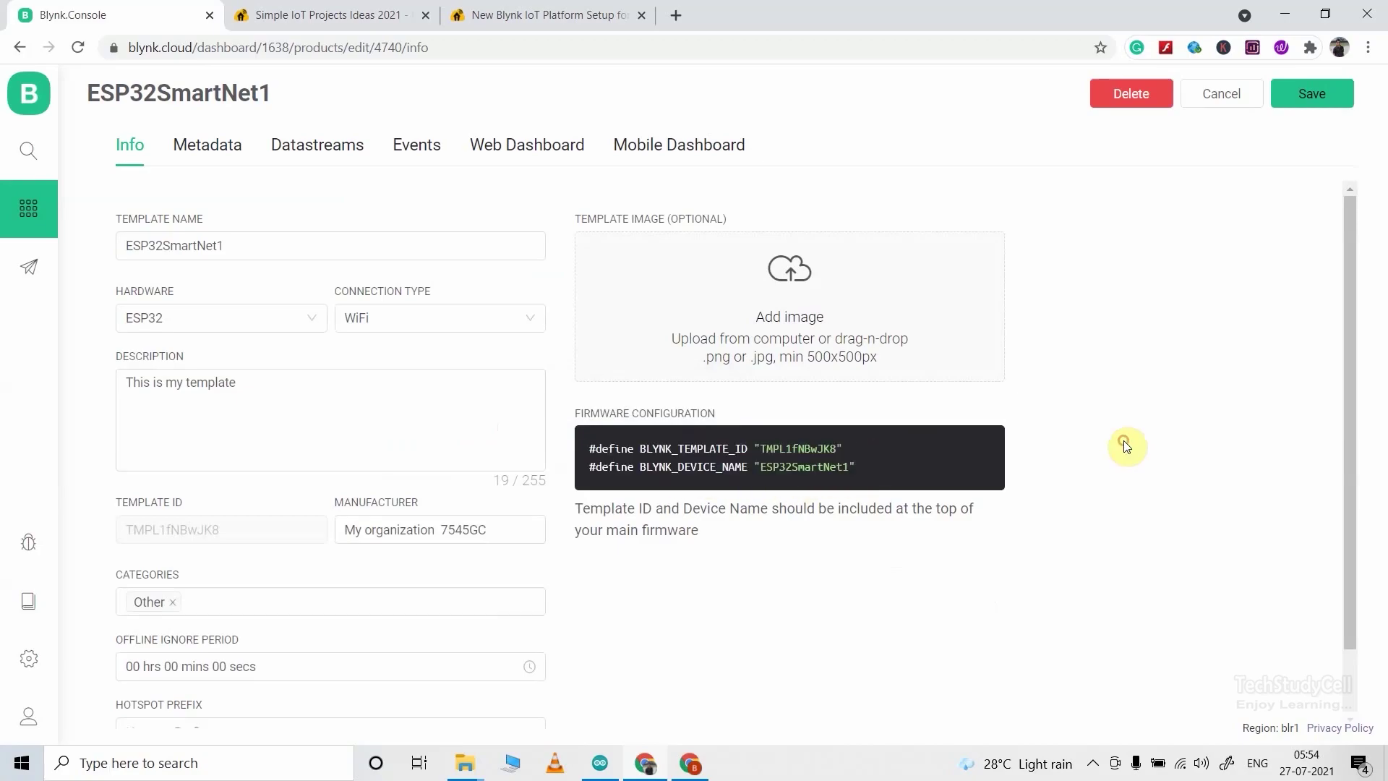
left_click(305, 149)
- Add virtual pin datastream switch1 on V1, Integer type with default value 0
left_click(714, 455)
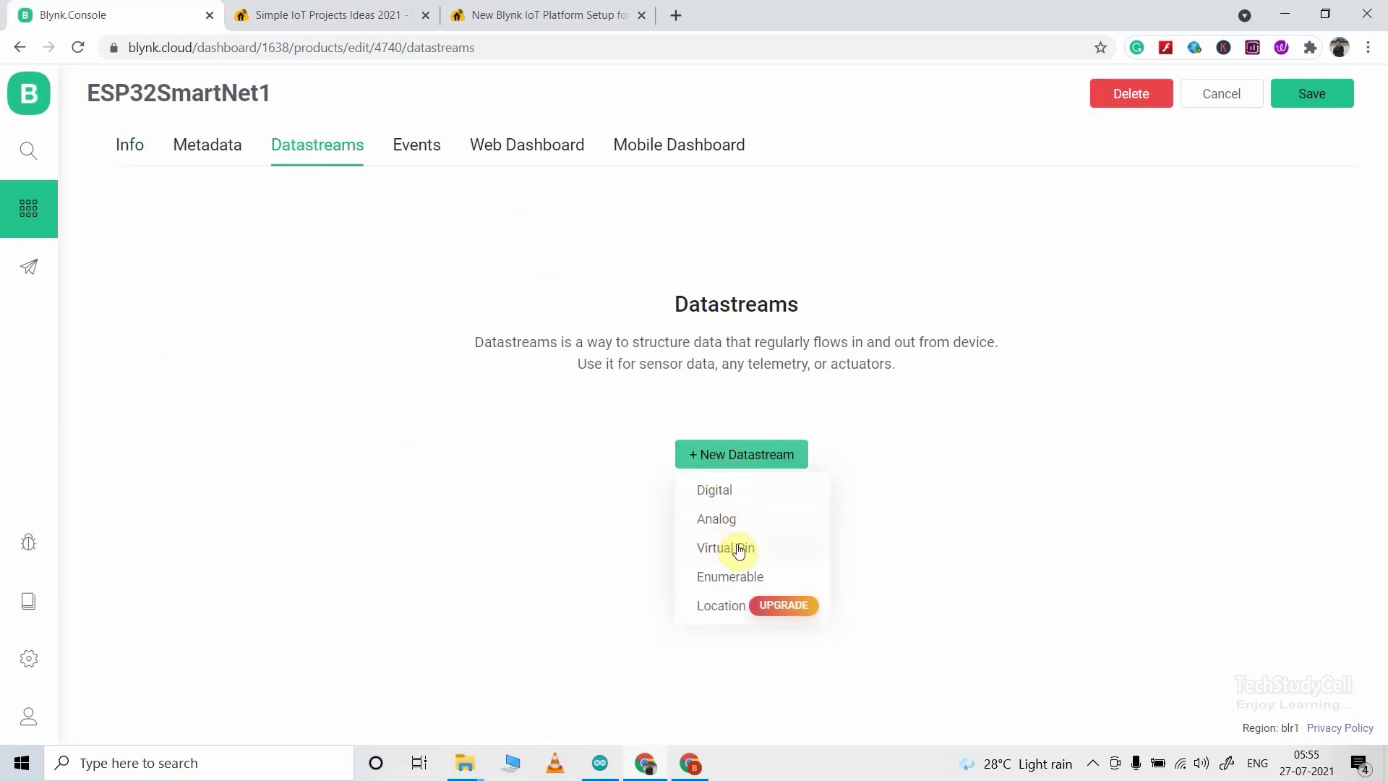
left_click(738, 550)
left_click(509, 248)
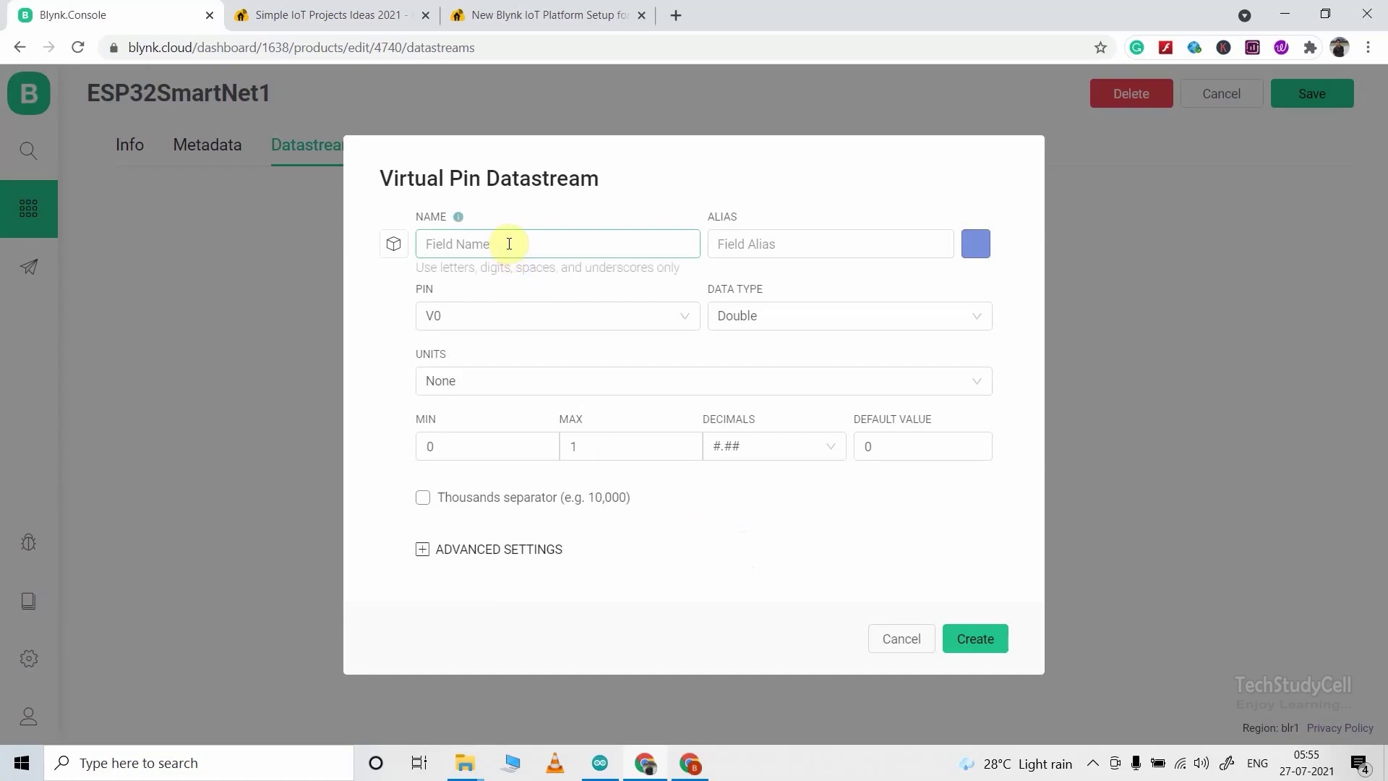
type("switch1")
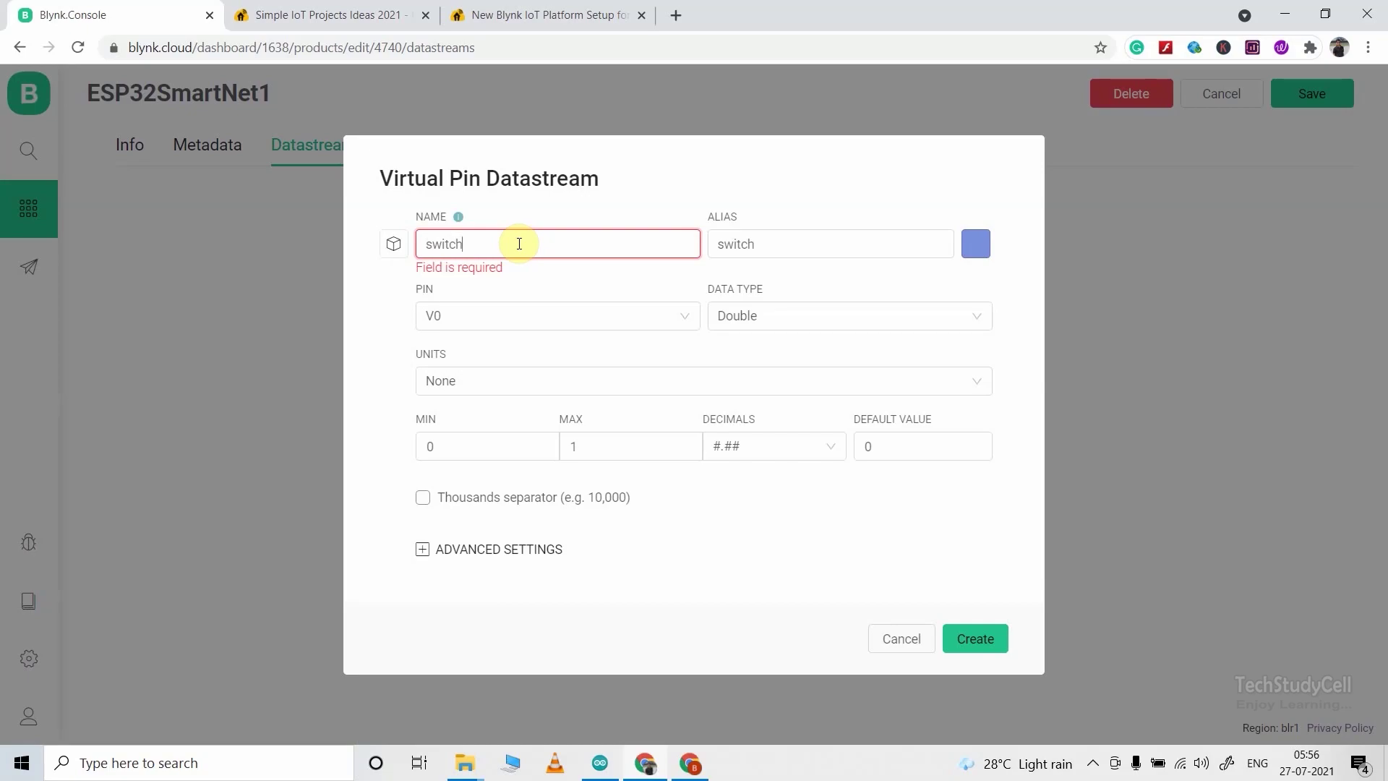
left_click(539, 313)
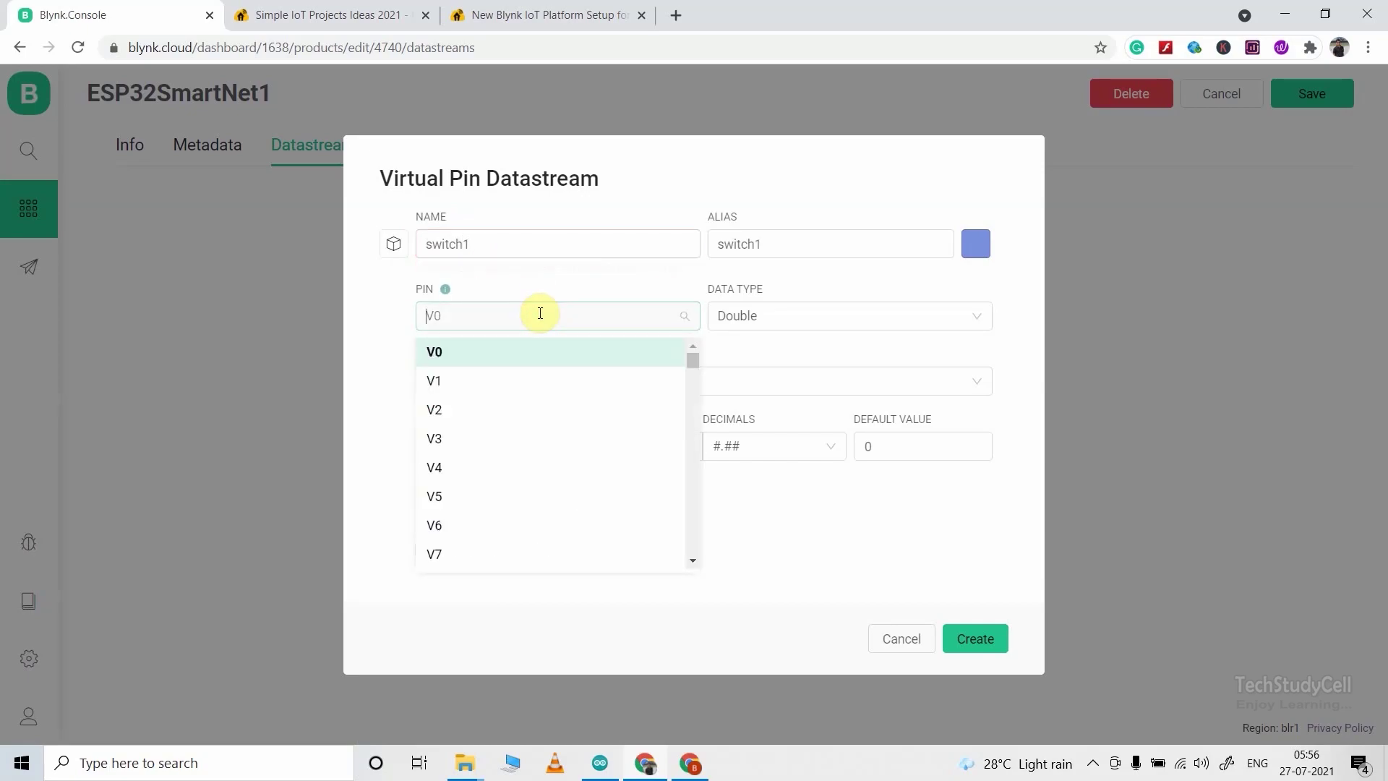
left_click(466, 389)
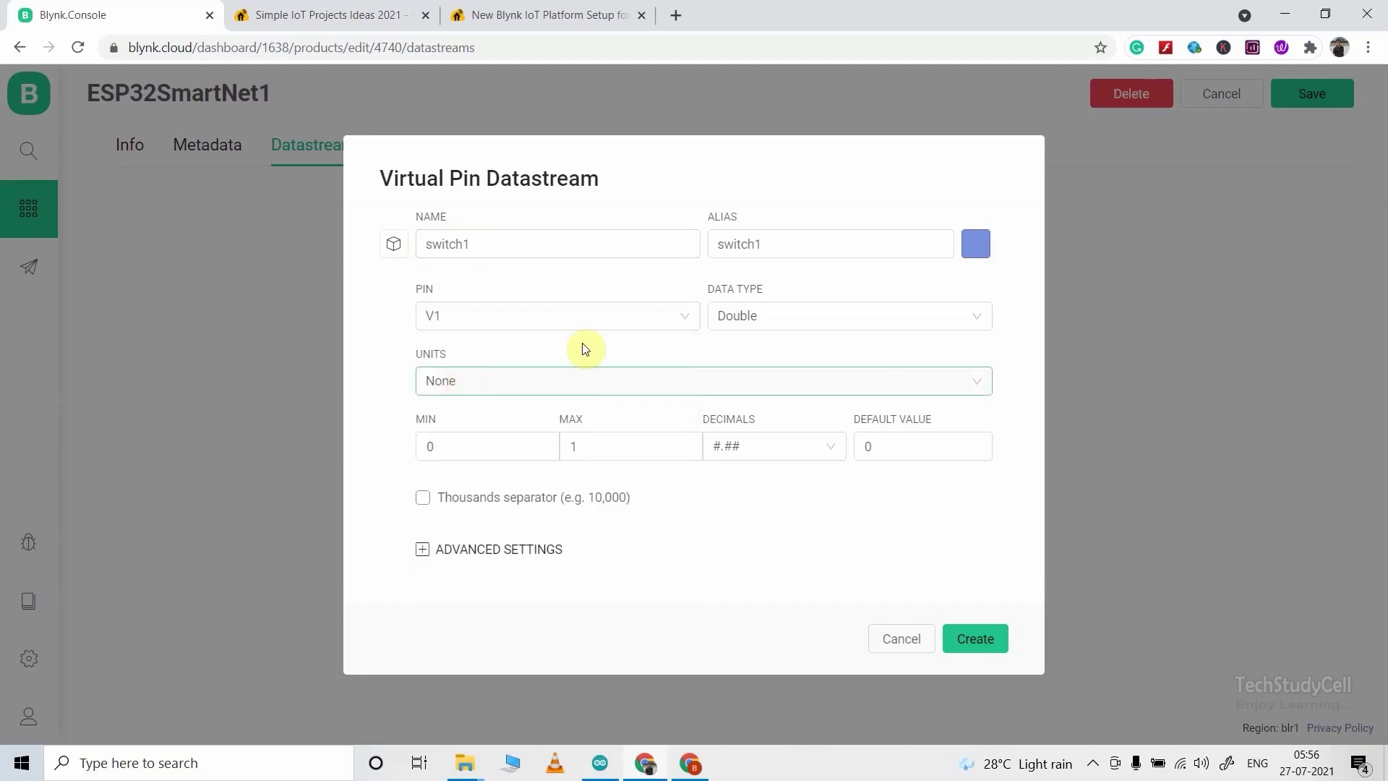
left_click(774, 316)
left_click(771, 353)
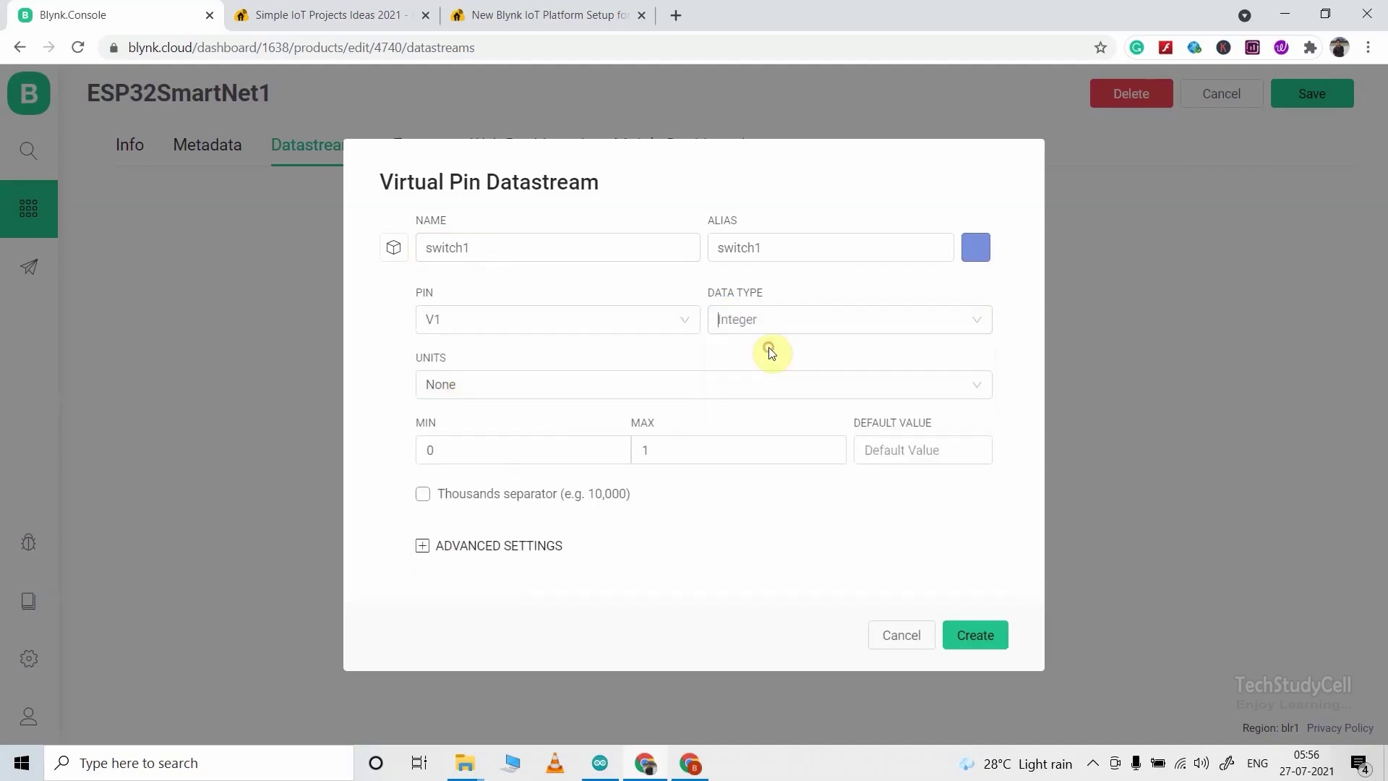
left_click(897, 449)
type("0")
left_click(982, 640)
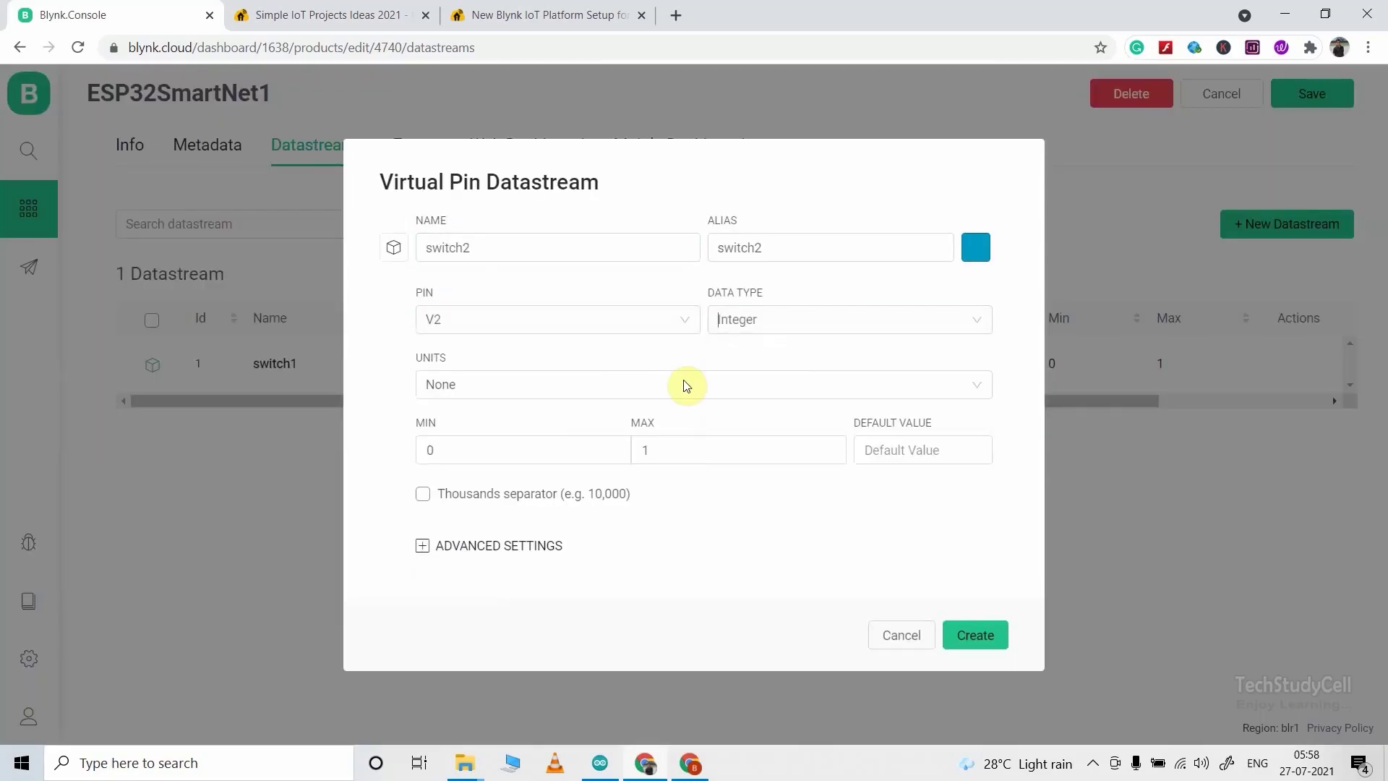
- Finish switch2 with default 0, then add switch3 on V3 as Integer
left_click(902, 448)
type("0")
left_click(974, 636)
left_click(1280, 224)
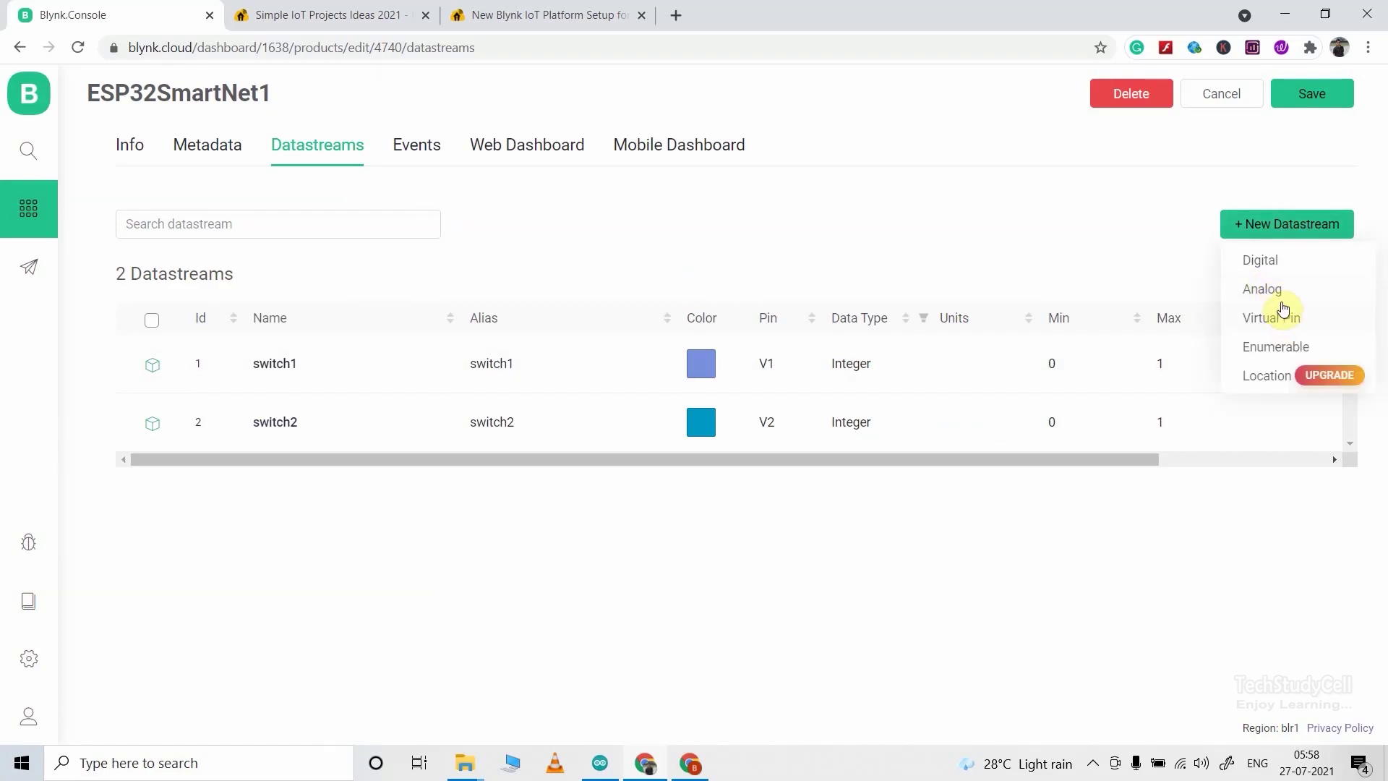
left_click(1283, 311)
left_click(579, 243)
type("switch3")
left_click(654, 316)
left_click(550, 438)
left_click(878, 447)
left_click(975, 639)
- Add virtual pin datastream switch4 on V4, Integer with default 0
left_click(1288, 224)
left_click(1189, 316)
left_click(558, 244)
type("switch4")
left_click(556, 316)
left_click(549, 470)
left_click(850, 316)
left_click(849, 347)
left_click(923, 446)
type("0")
left_click(976, 638)
- Start a new virtual pin datastream named switch5
left_click(1246, 223)
left_click(1283, 311)
left_click(592, 239)
type("switch5")
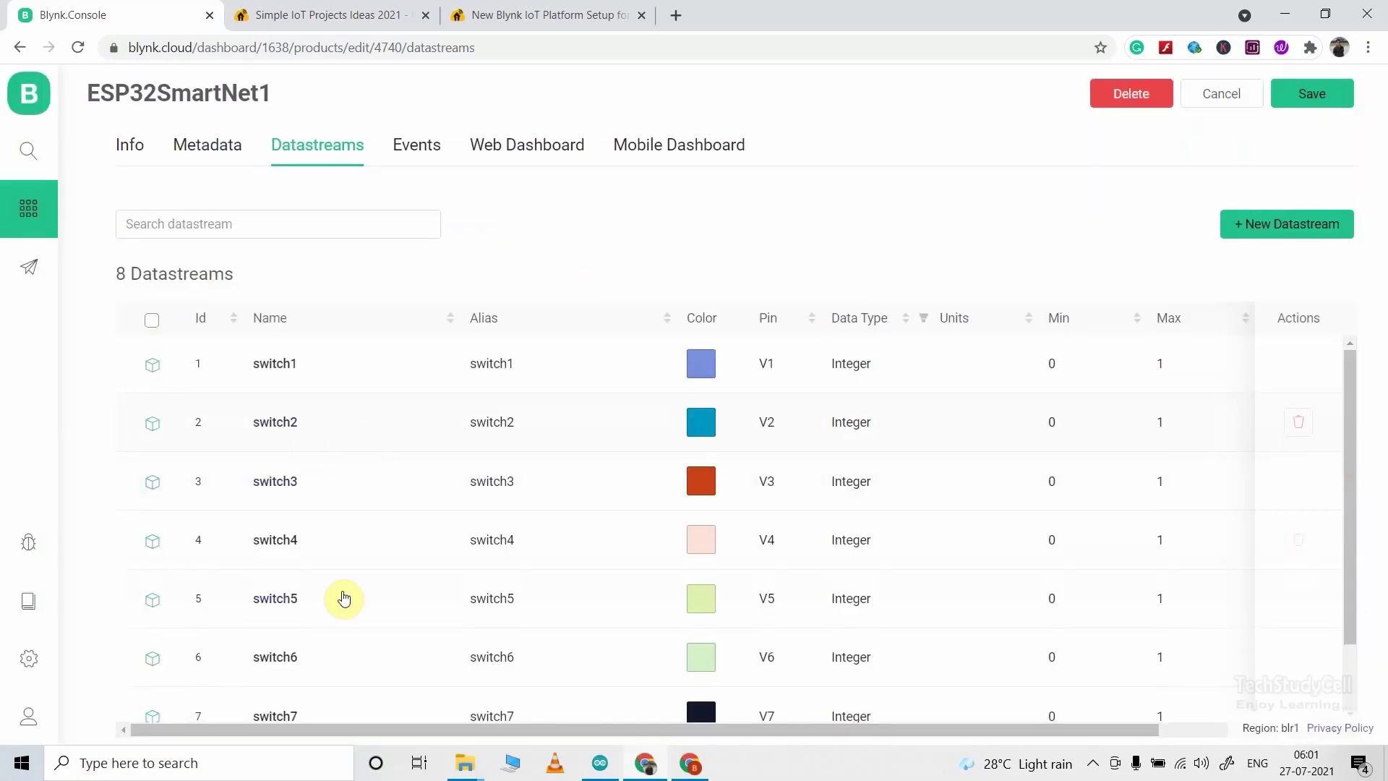
scroll(1349, 450, "down", 1)
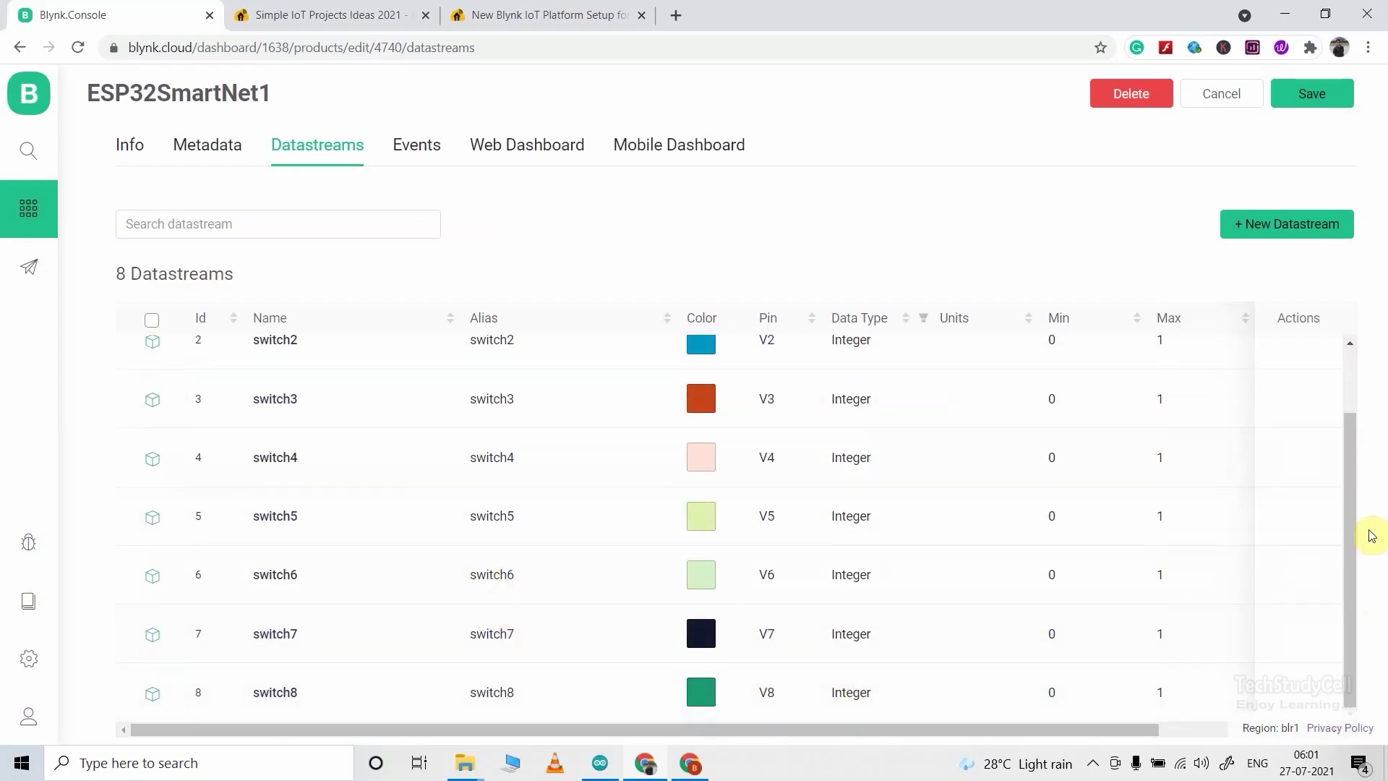
scroll(1342, 397, "up", 1)
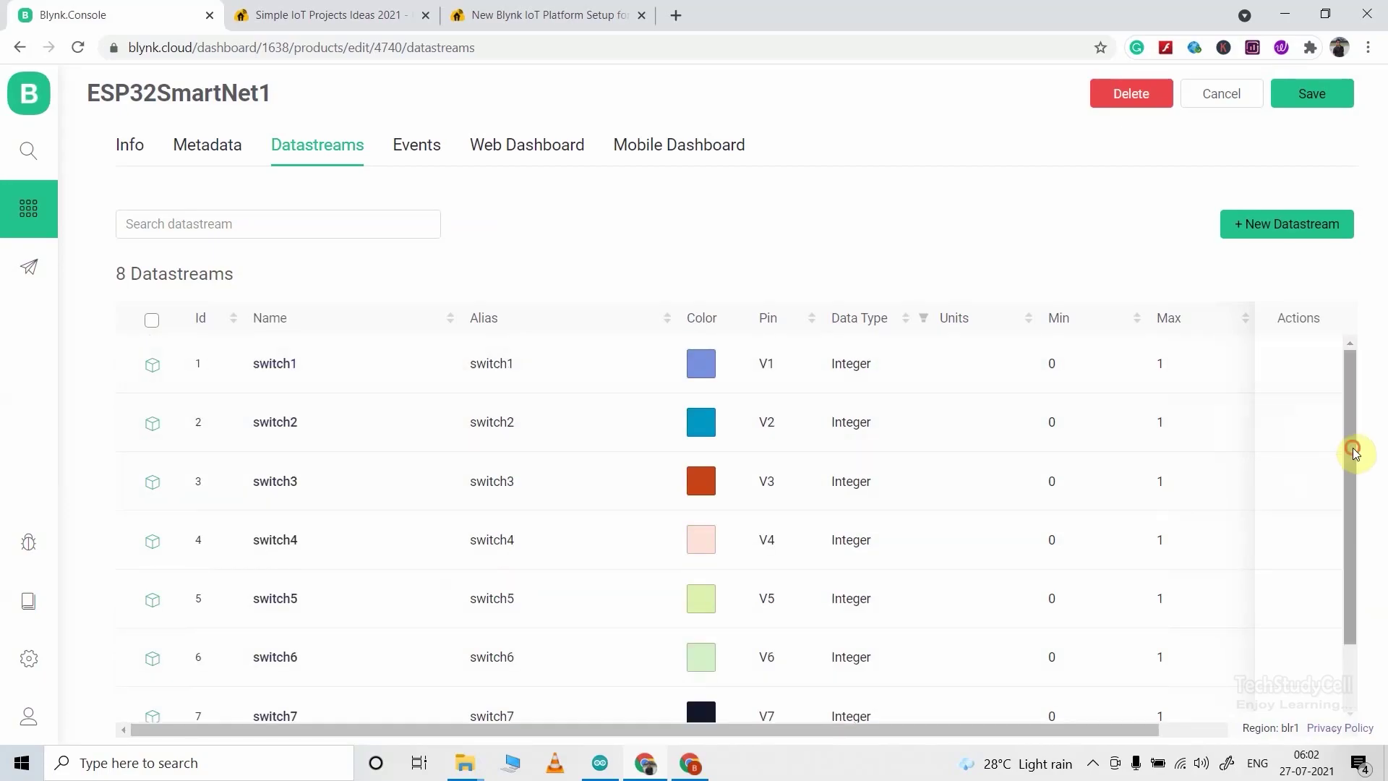
left_click_drag(1355, 452, 1363, 623)
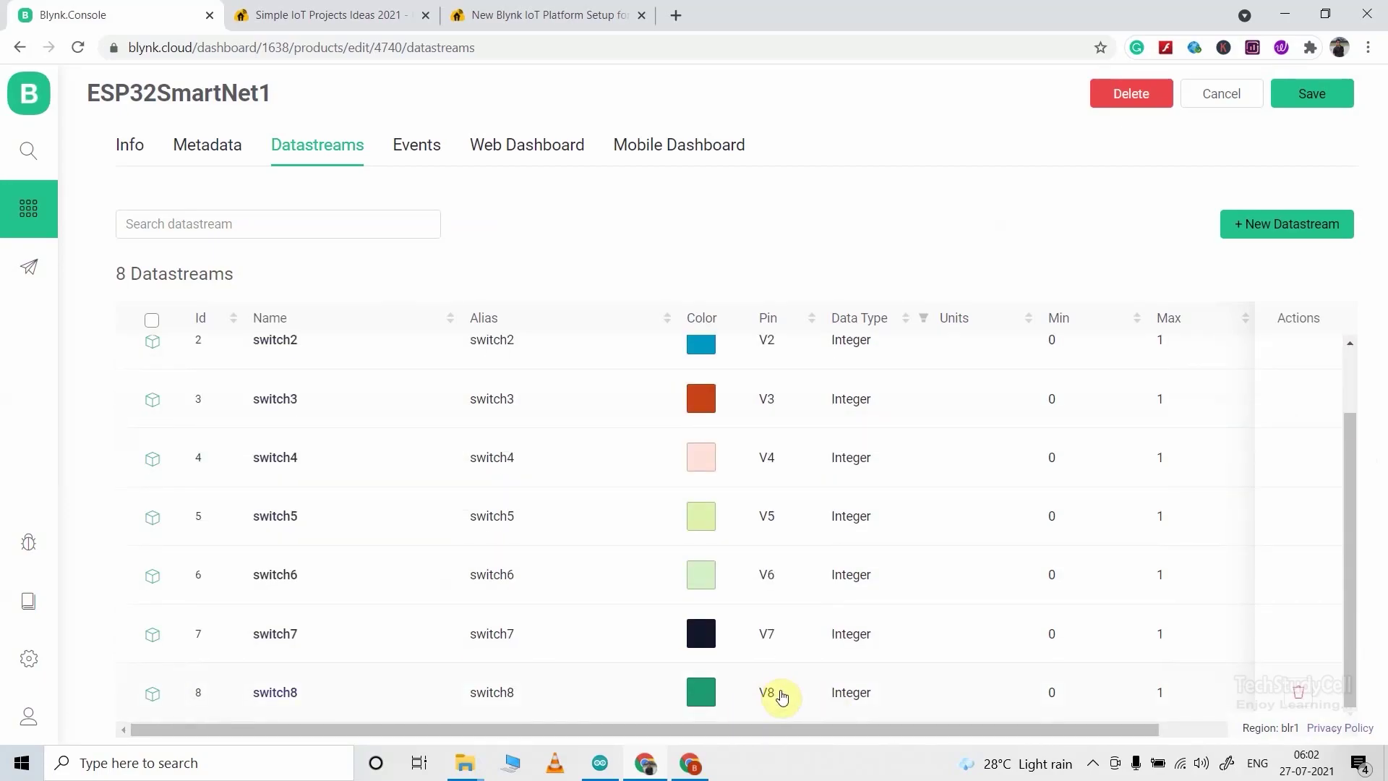
- Add virtual pin datastream All_OFF on V9 with Integer data type
left_click(1245, 227)
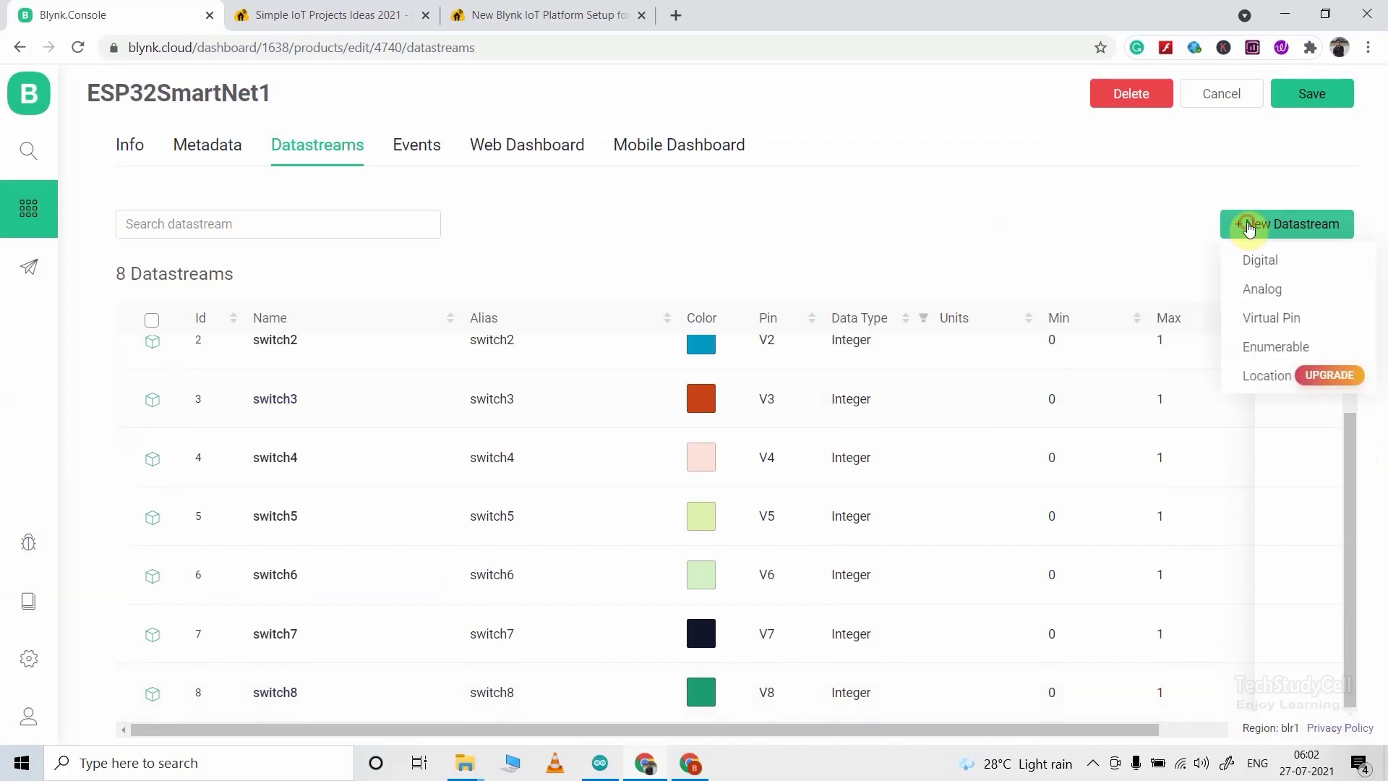
left_click(1277, 327)
left_click(524, 243)
type("All_OFF")
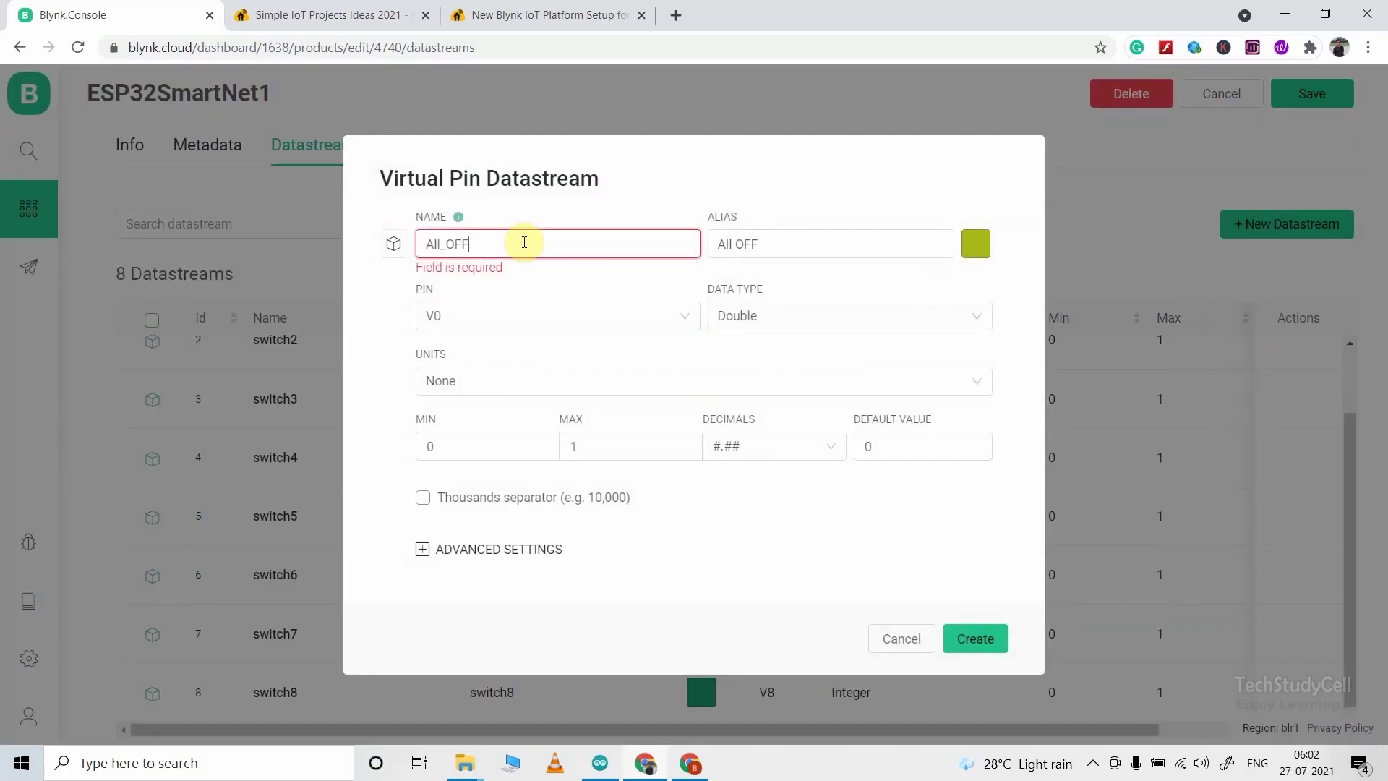
left_click(564, 316)
scroll(696, 559, "down", 2)
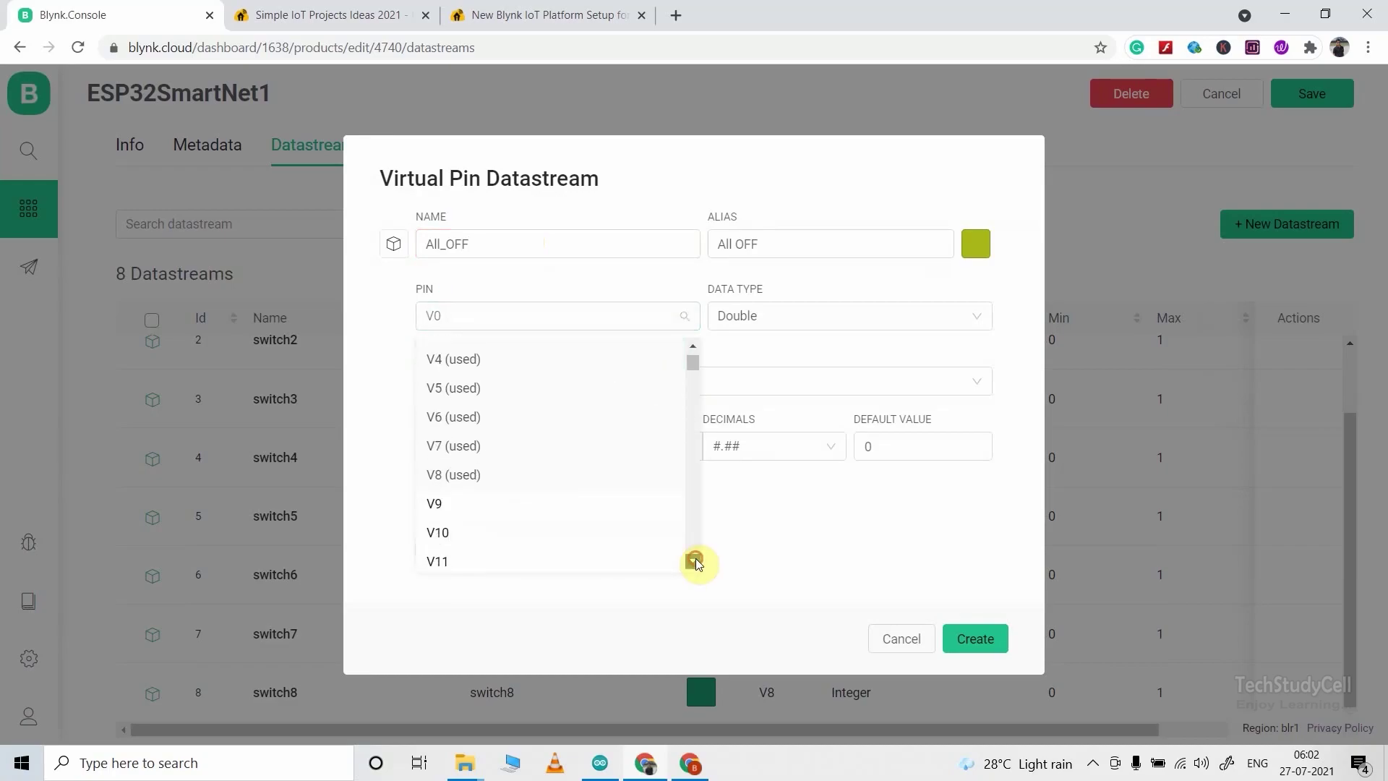
left_click(575, 509)
left_click(785, 324)
left_click(738, 352)
left_click(977, 636)
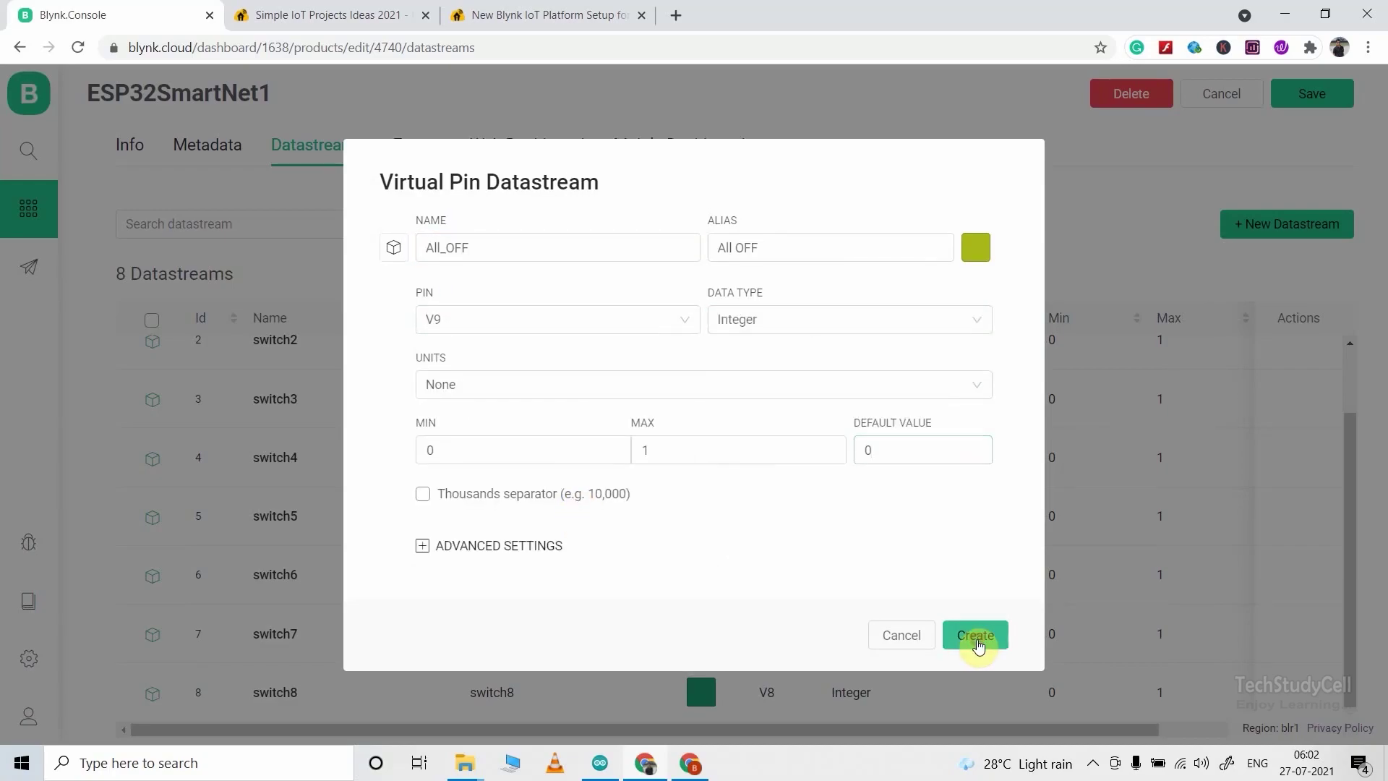
left_click_drag(1356, 437, 1369, 509)
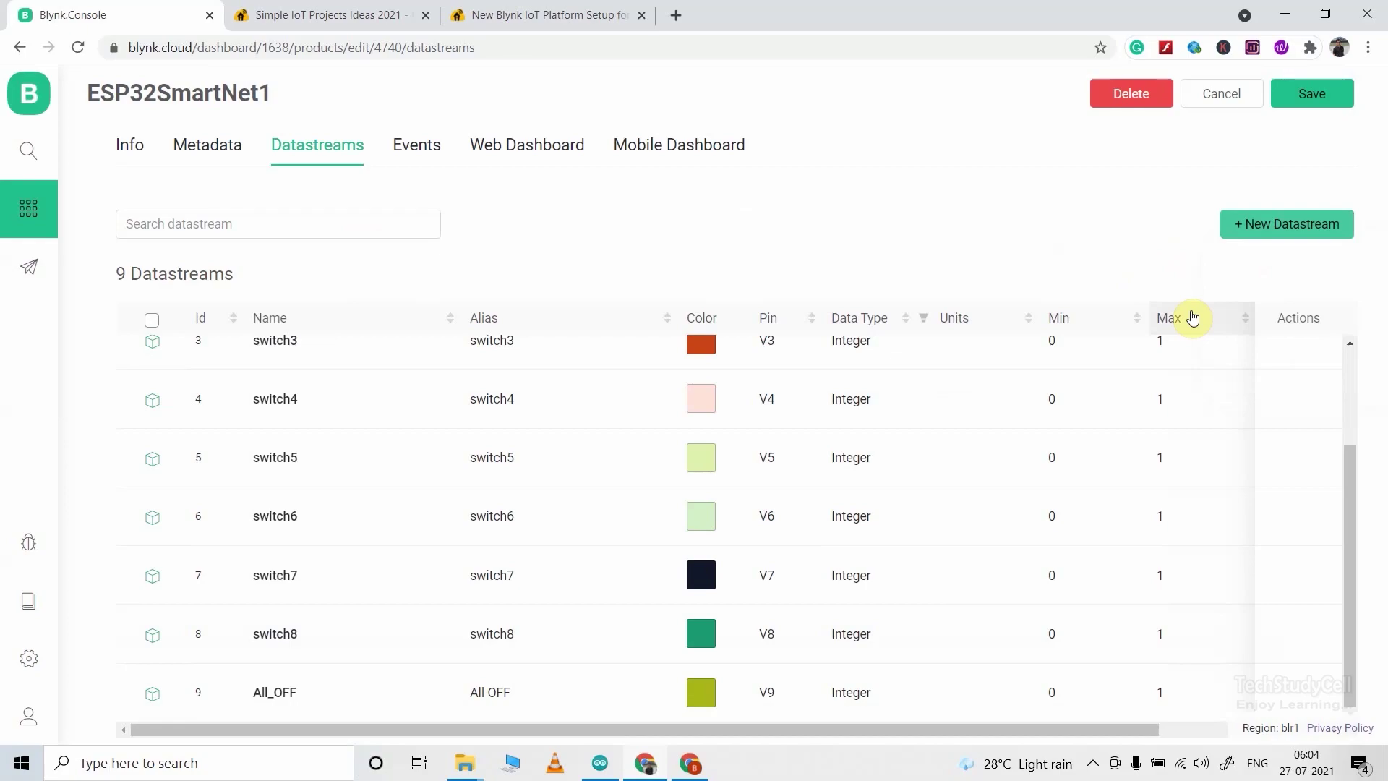
- Add a Temperature datastream on V10 in Celsius with range 0 to 60
left_click(1279, 232)
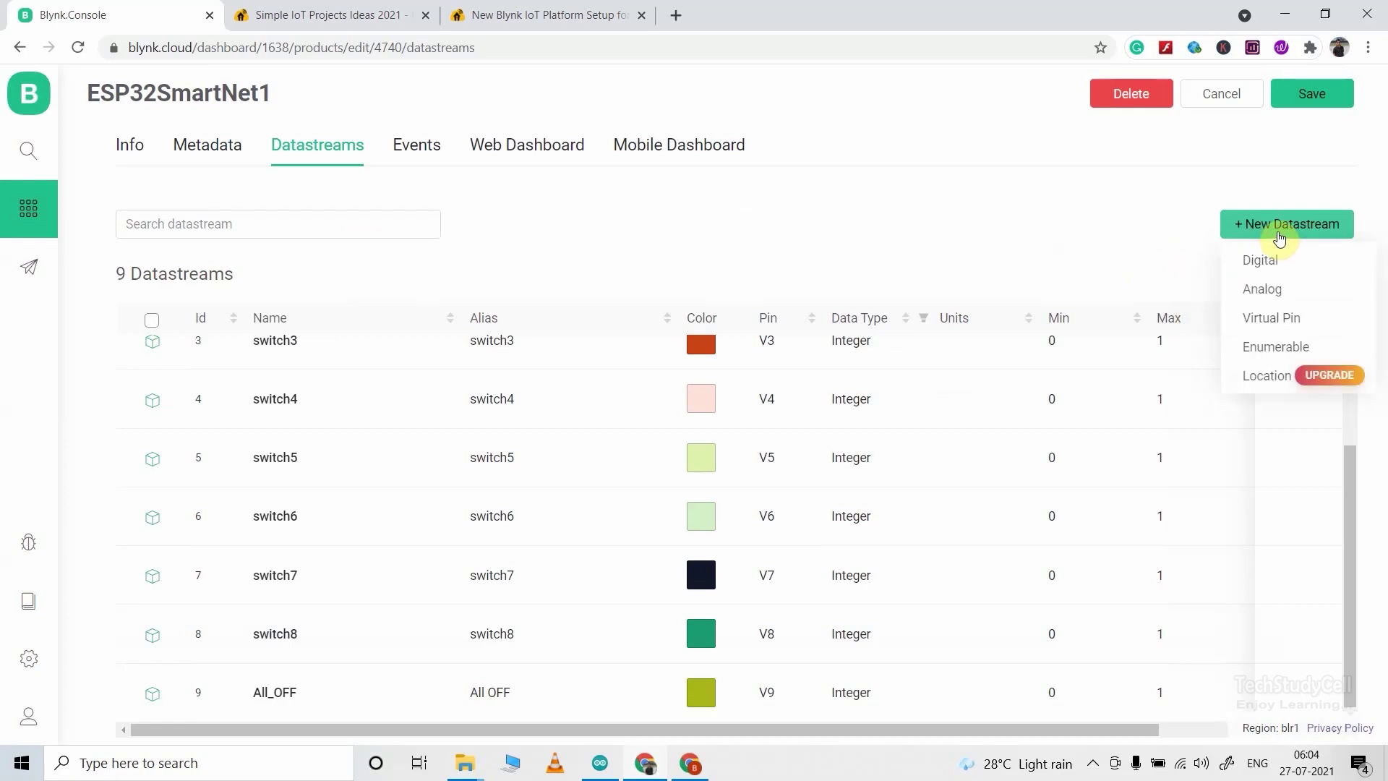
left_click(1277, 322)
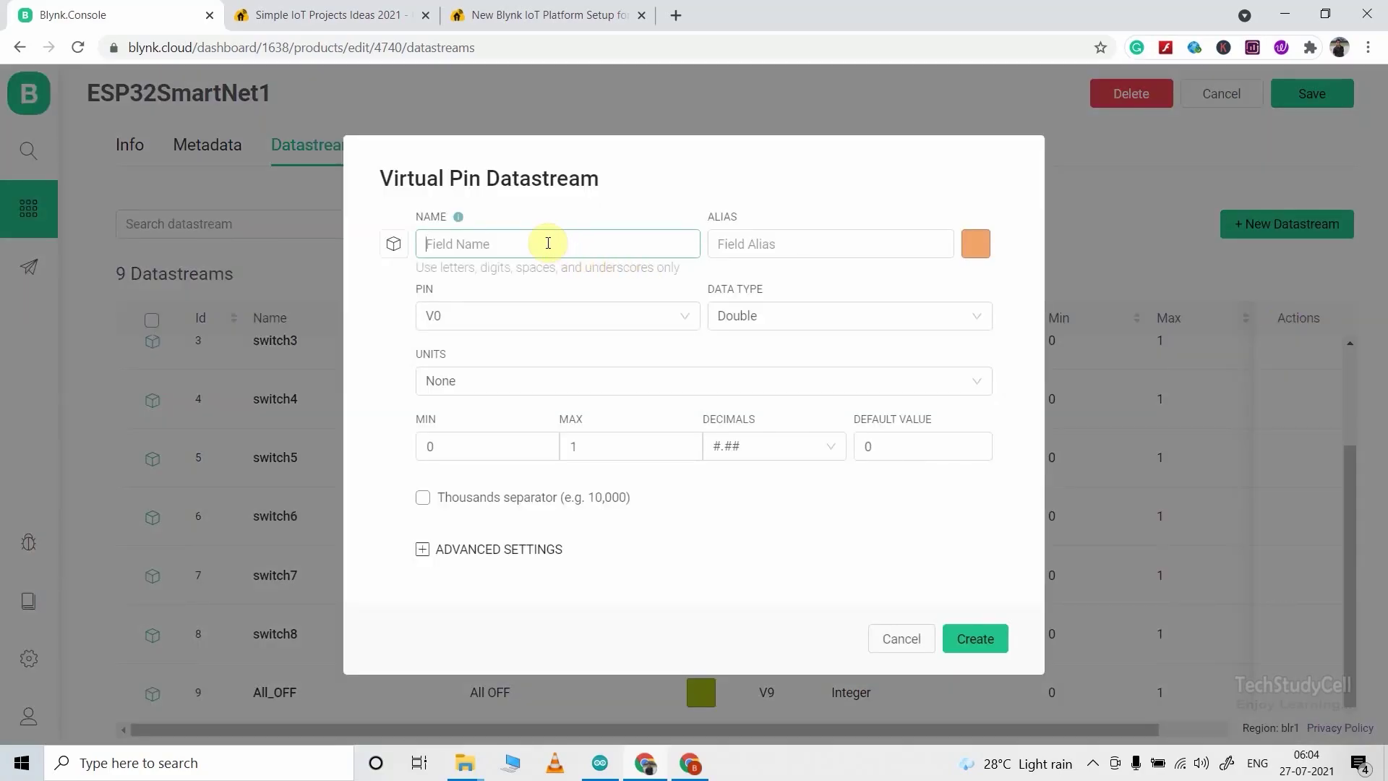
type("Temperature")
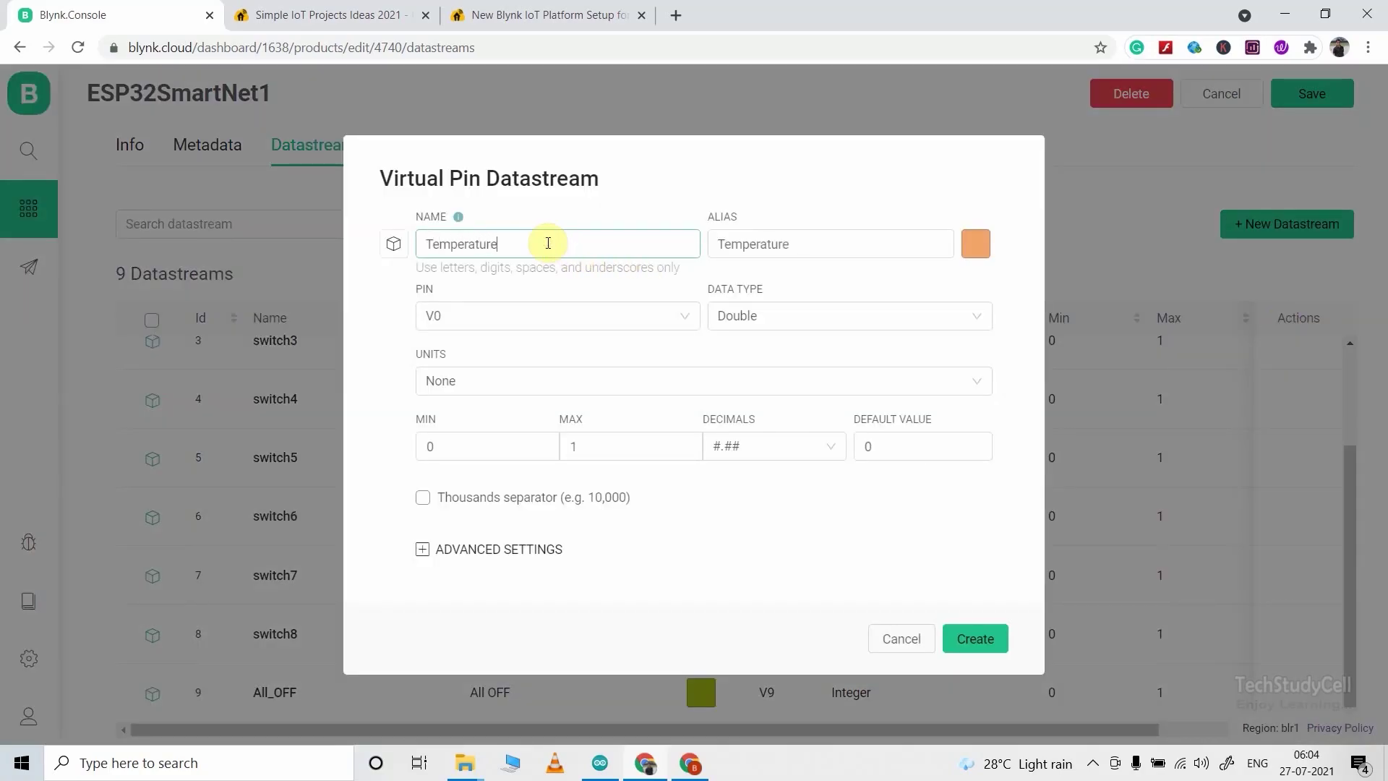
left_click(666, 316)
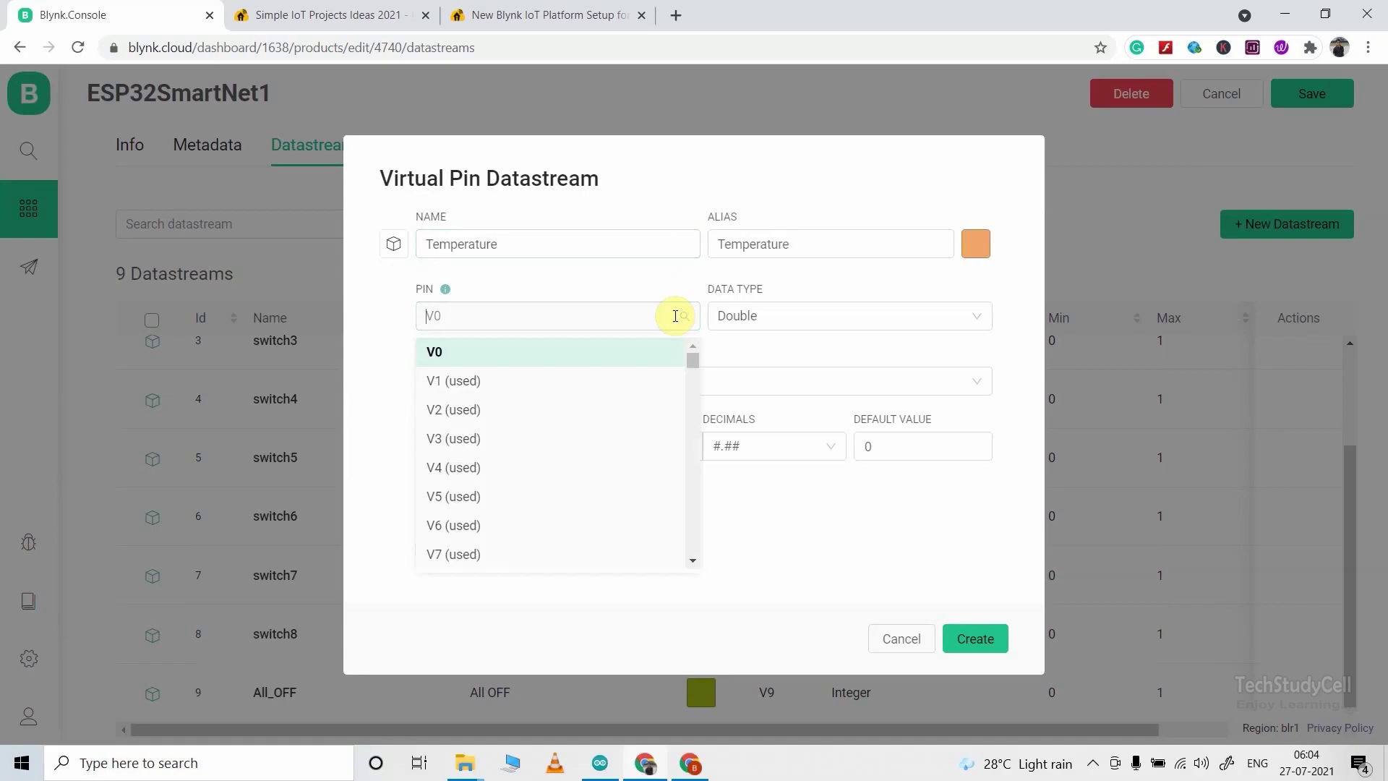
left_click(693, 561)
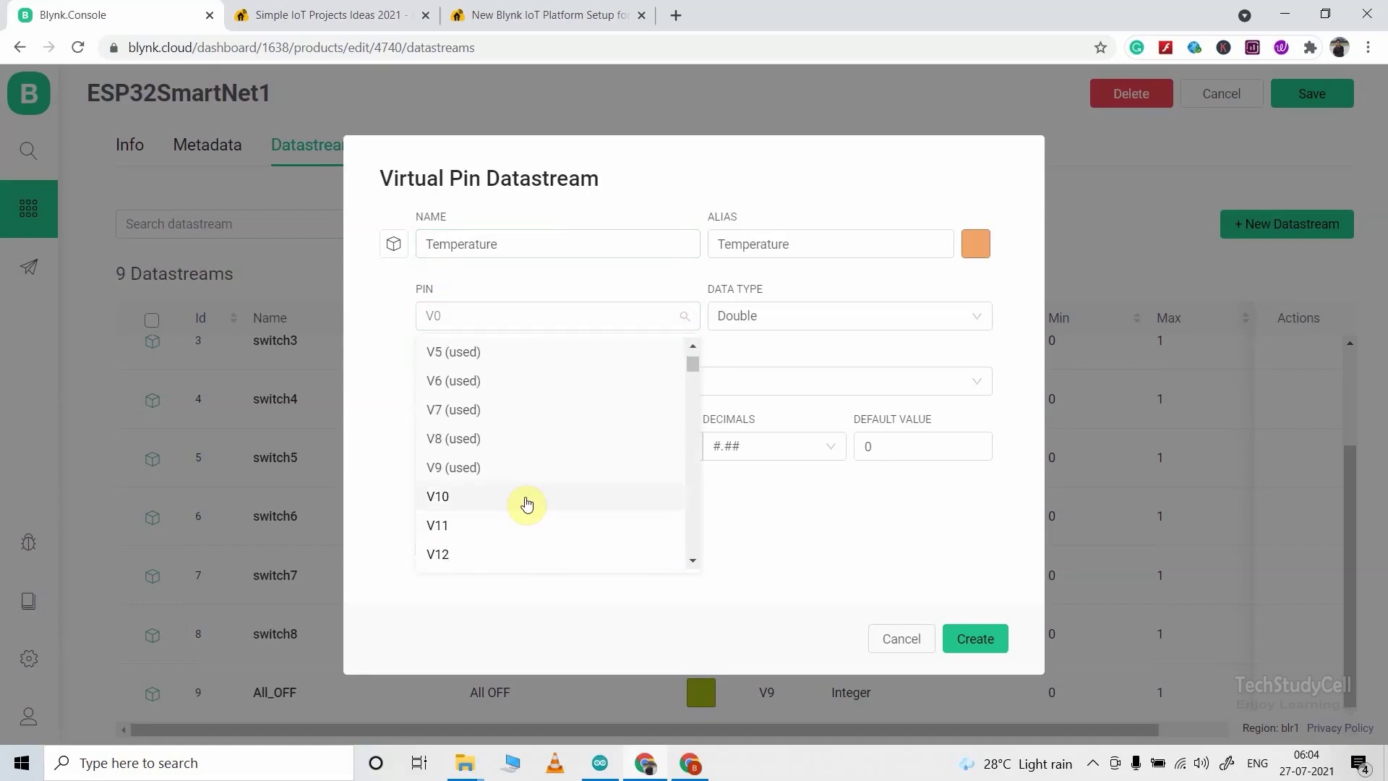
left_click(528, 501)
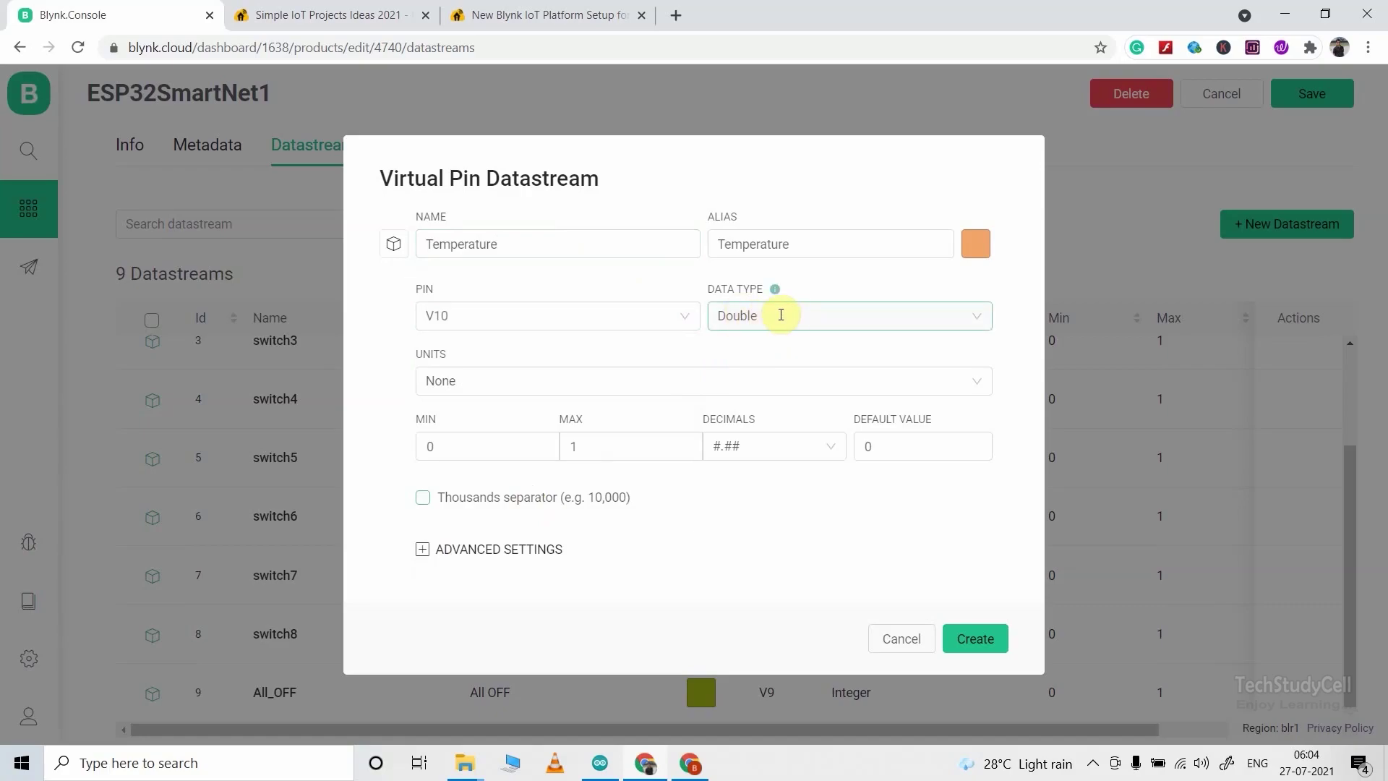
left_click(735, 380)
left_click_drag(985, 428, 984, 527)
left_click(506, 485)
left_click(493, 449)
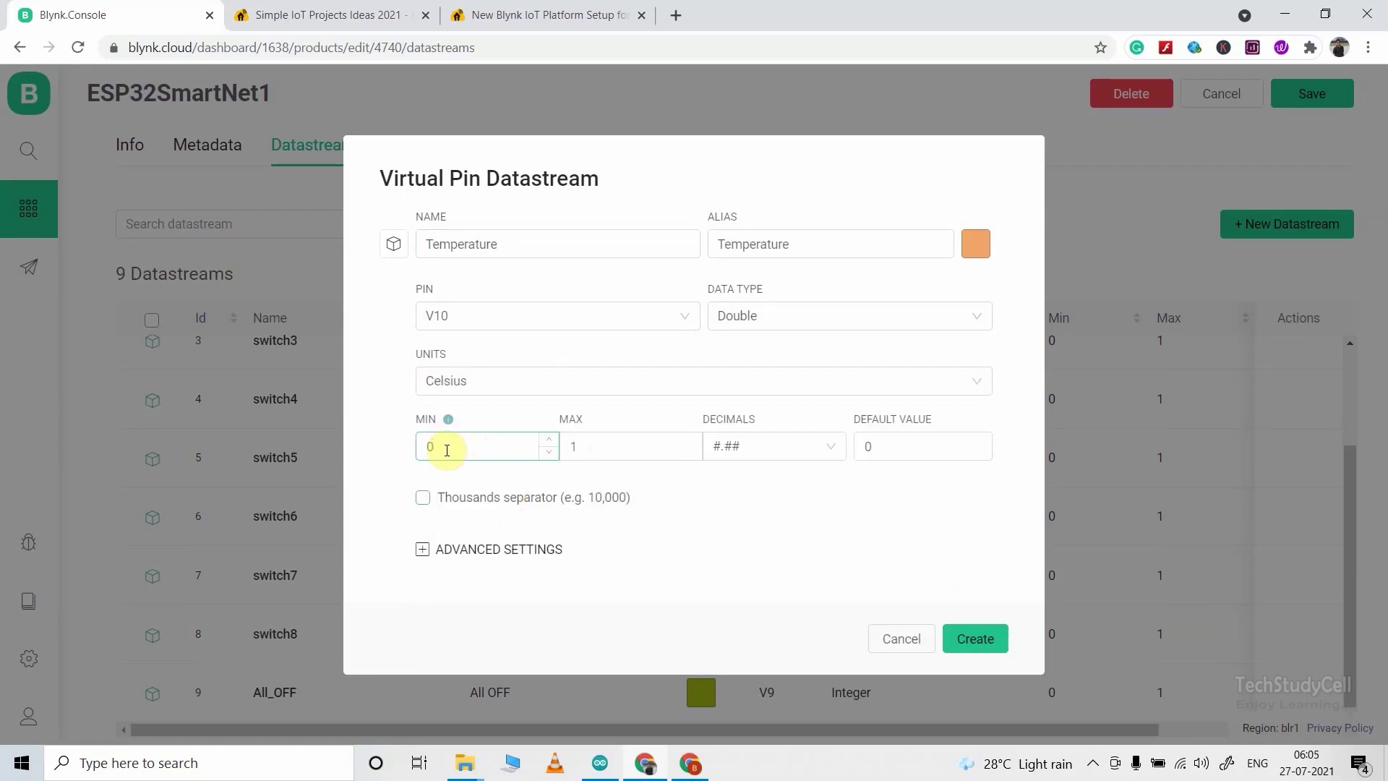
left_click(590, 447)
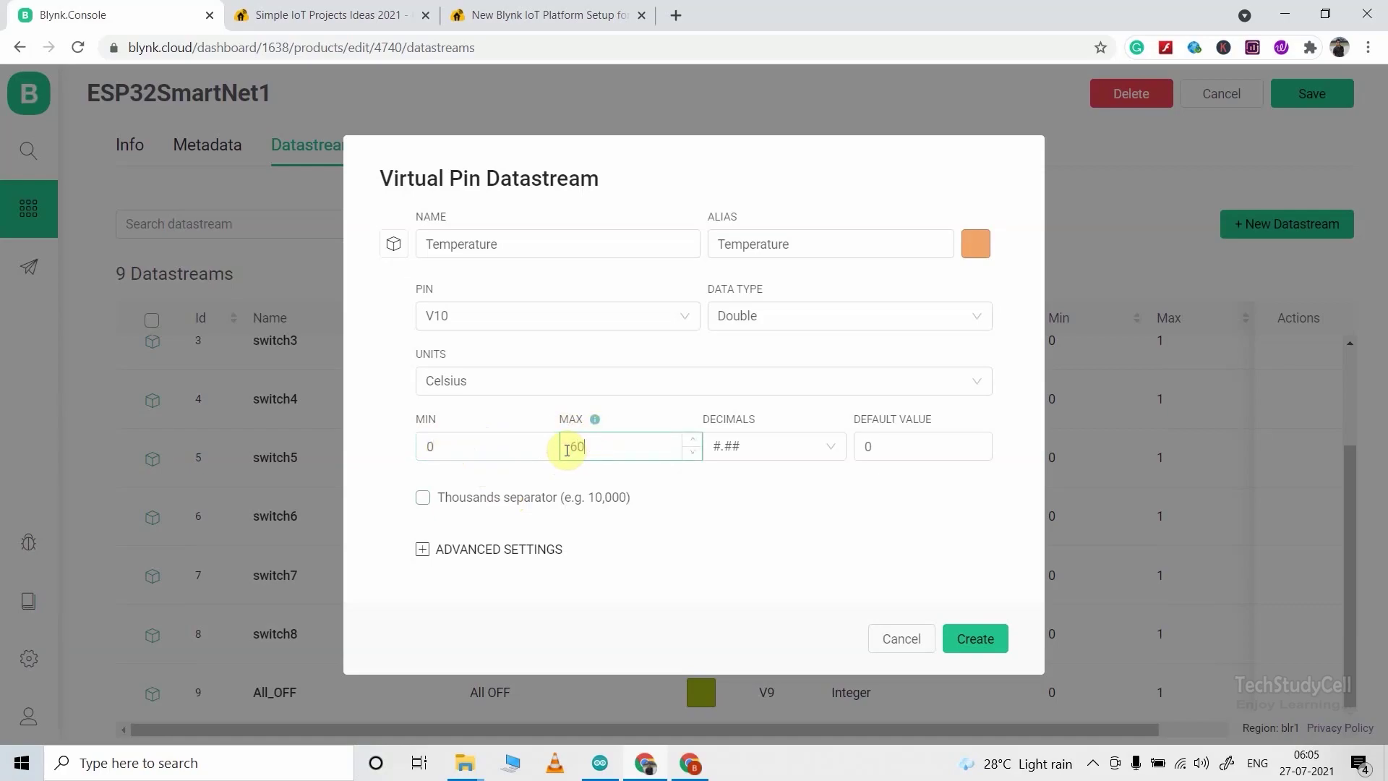
left_click(967, 640)
- Start a Humidity virtual pin datastream assigned to pin V11
left_click(1229, 225)
left_click(1262, 315)
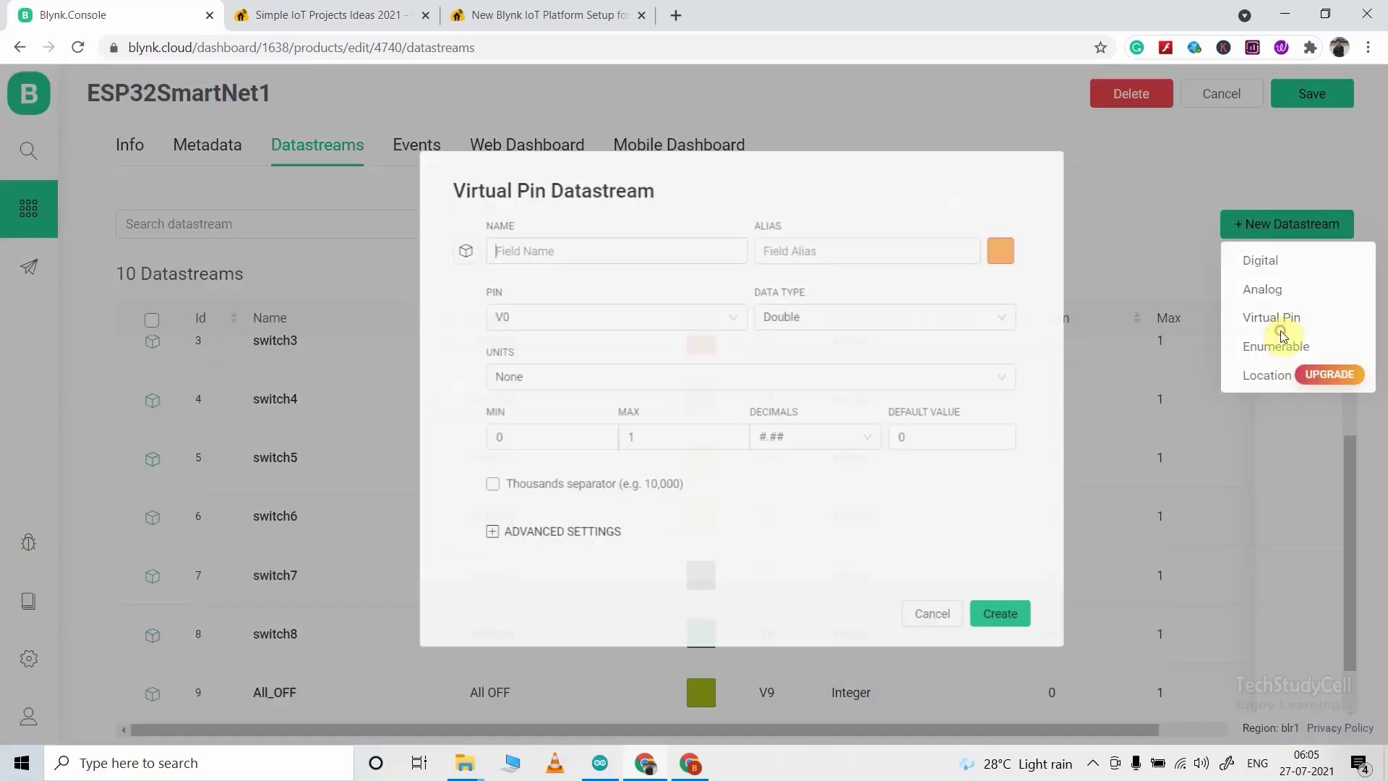
type("Humidity")
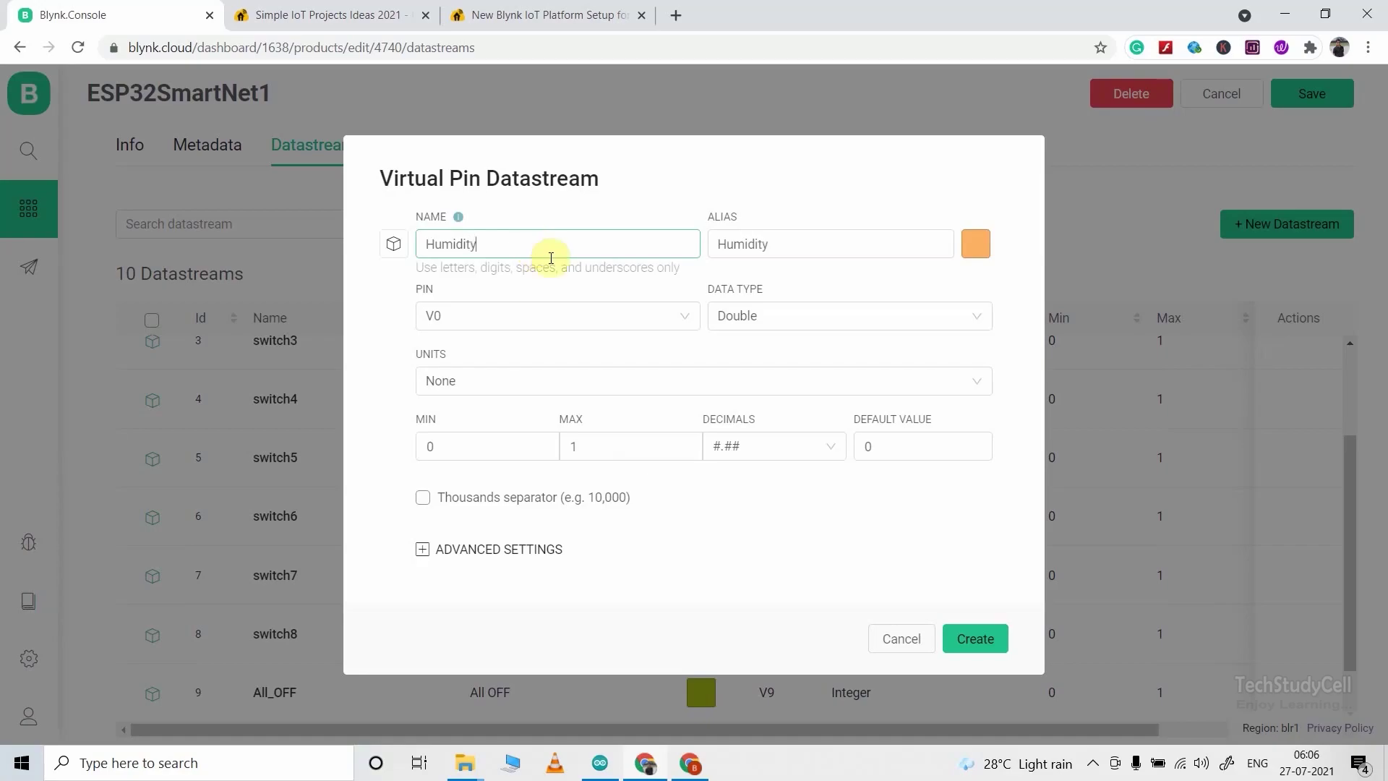
left_click(629, 316)
mouse_move(695, 362)
left_mouse_down()
mouse_move(694, 393)
mouse_move(692, 366)
left_mouse_up()
left_click(484, 449)
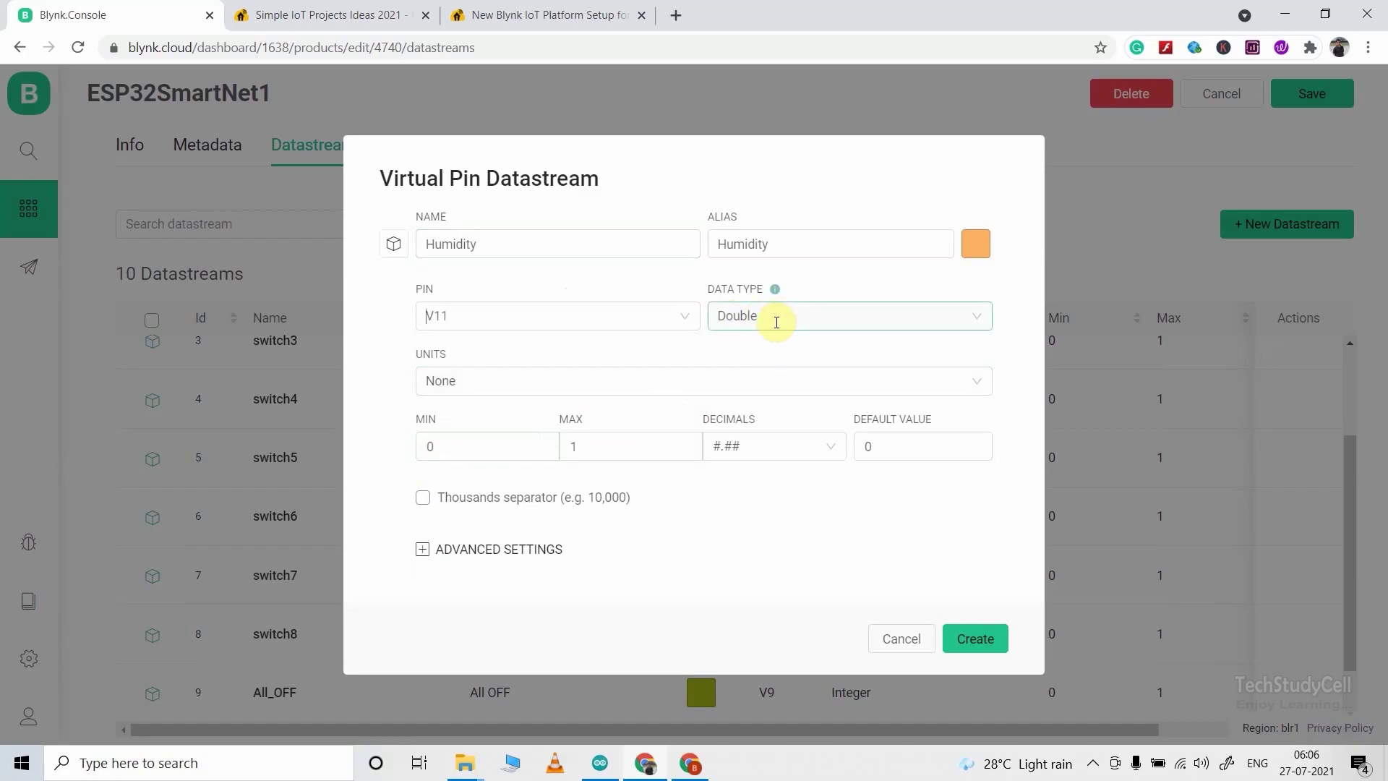
- Give Humidity percentage units with range 0 to 100 and create it
left_click(617, 391)
left_click_drag(984, 425, 1013, 592)
left_click(484, 475)
left_click(452, 449)
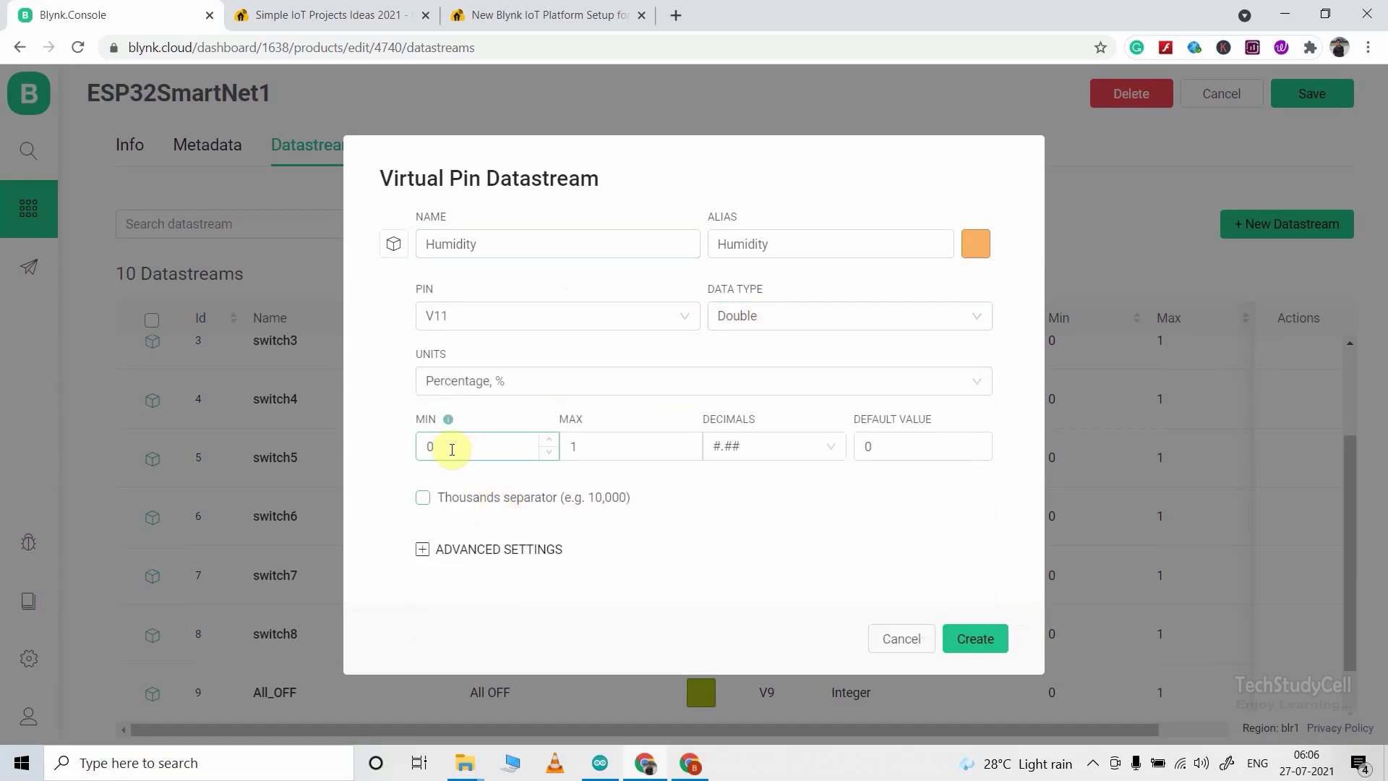
left_click(609, 442)
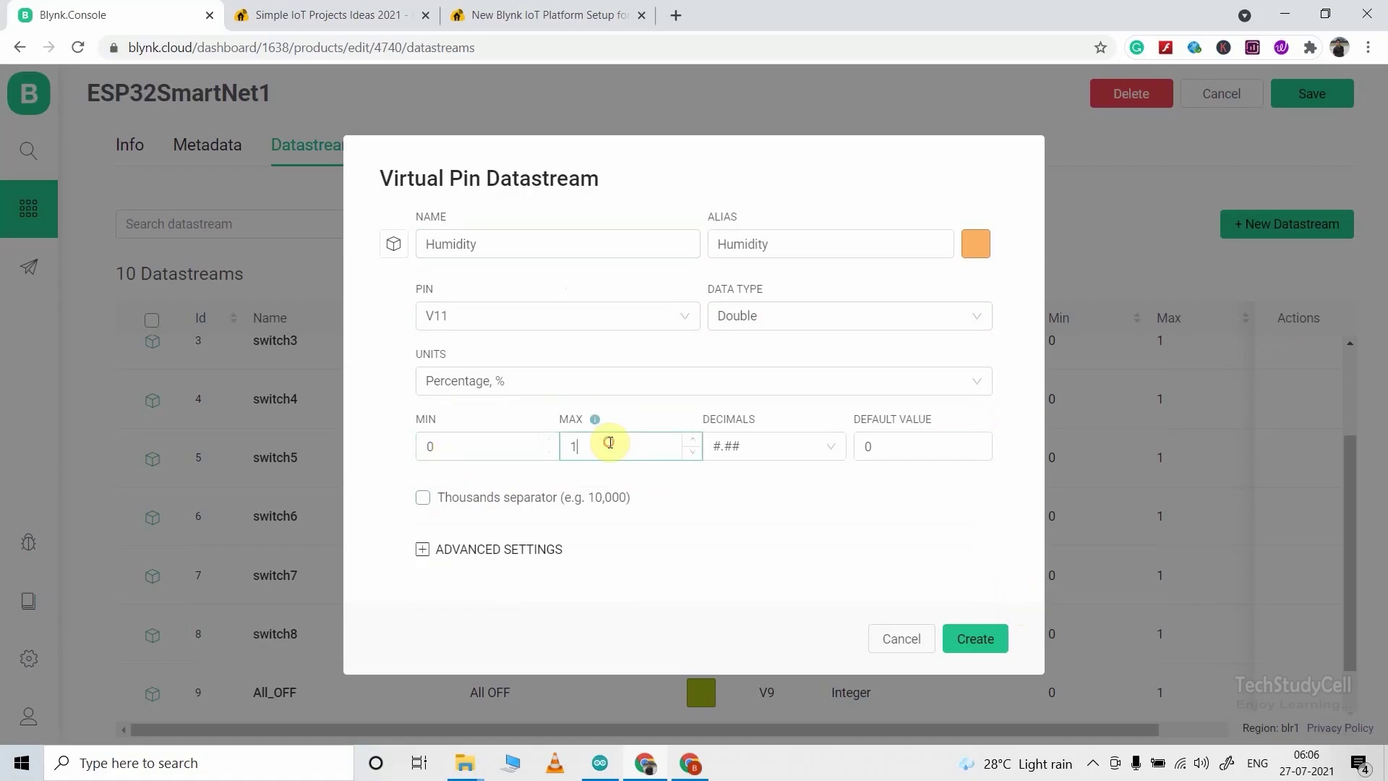
type("00")
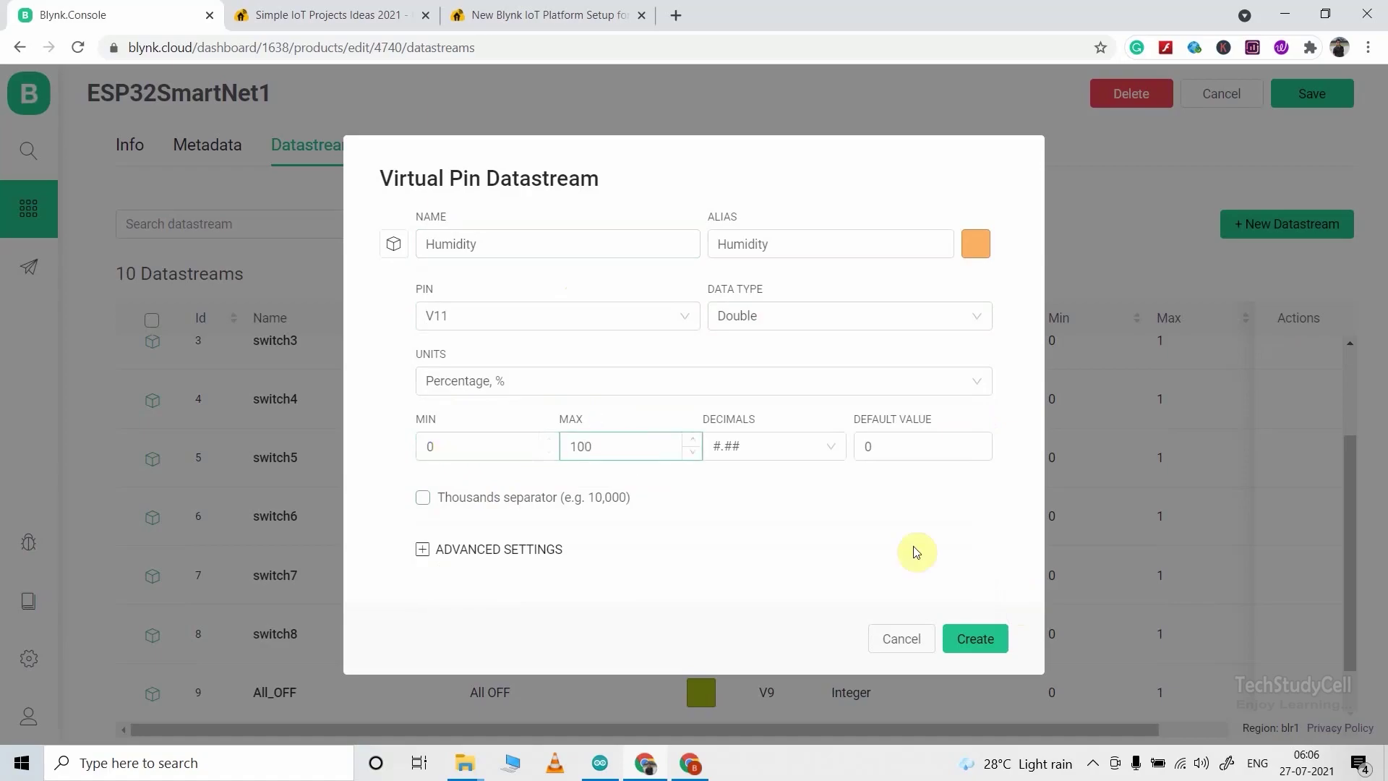
left_click(976, 638)
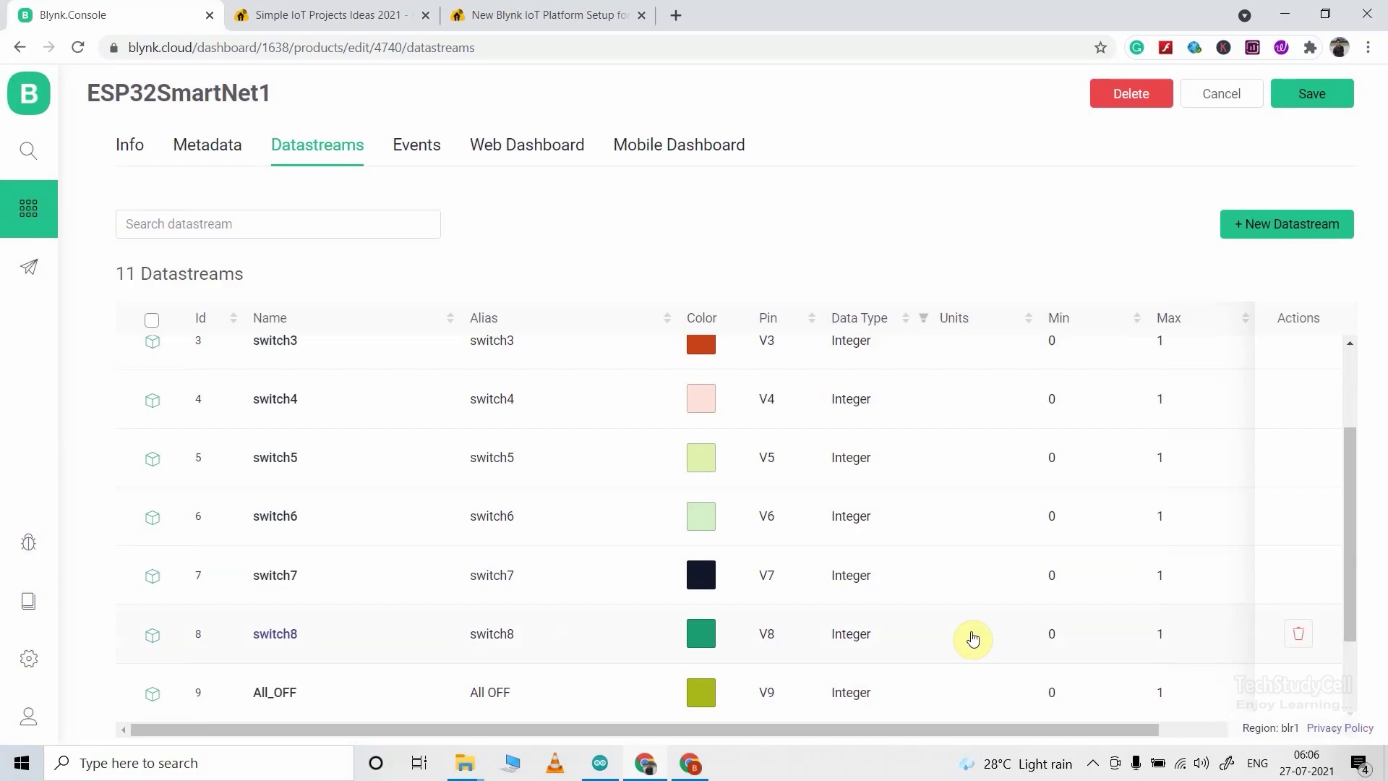
left_click(1258, 234)
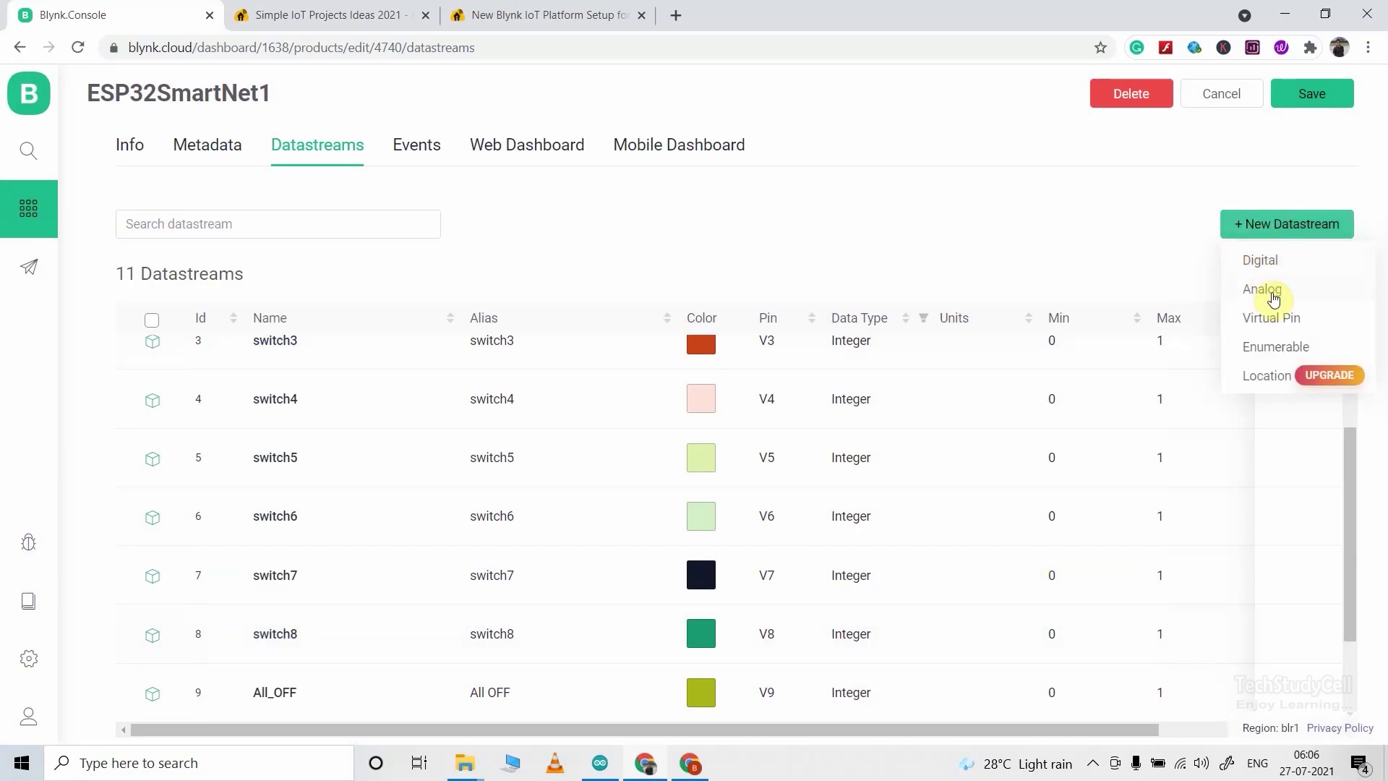
- Add an LDR virtual pin datastream on V12 with range 0 to 10
left_click(1272, 318)
left_click(576, 254)
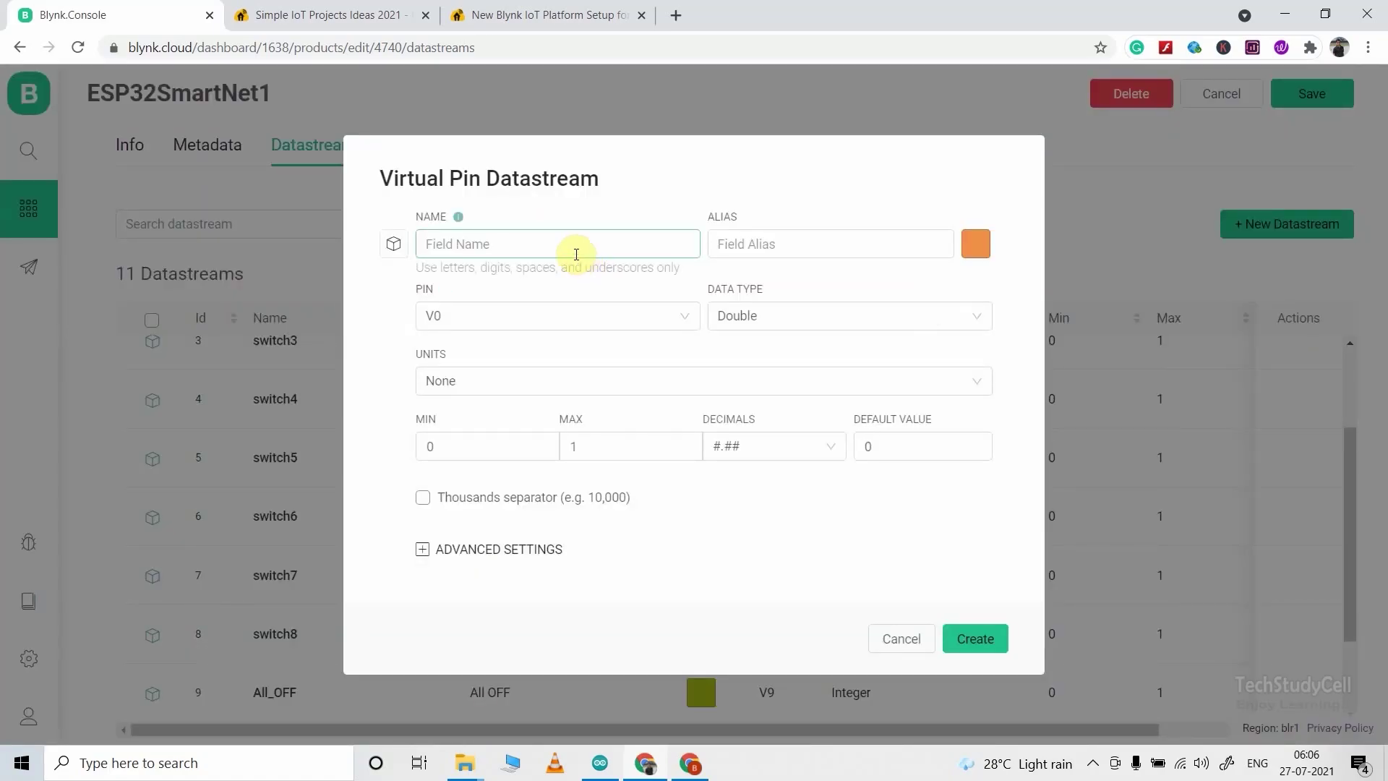
type("LD")
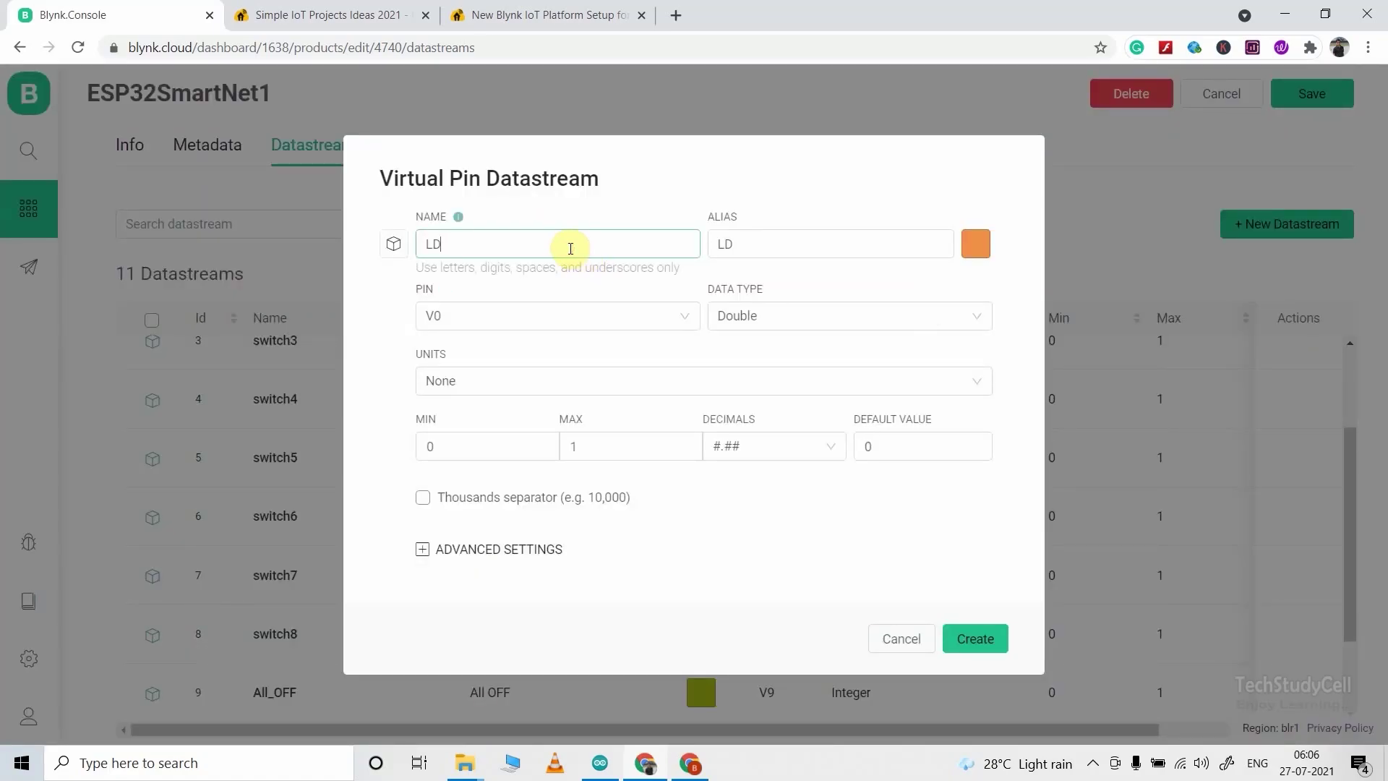
left_click(573, 313)
mouse_move(694, 350)
left_mouse_down()
mouse_move(694, 382)
mouse_move(691, 366)
left_mouse_up()
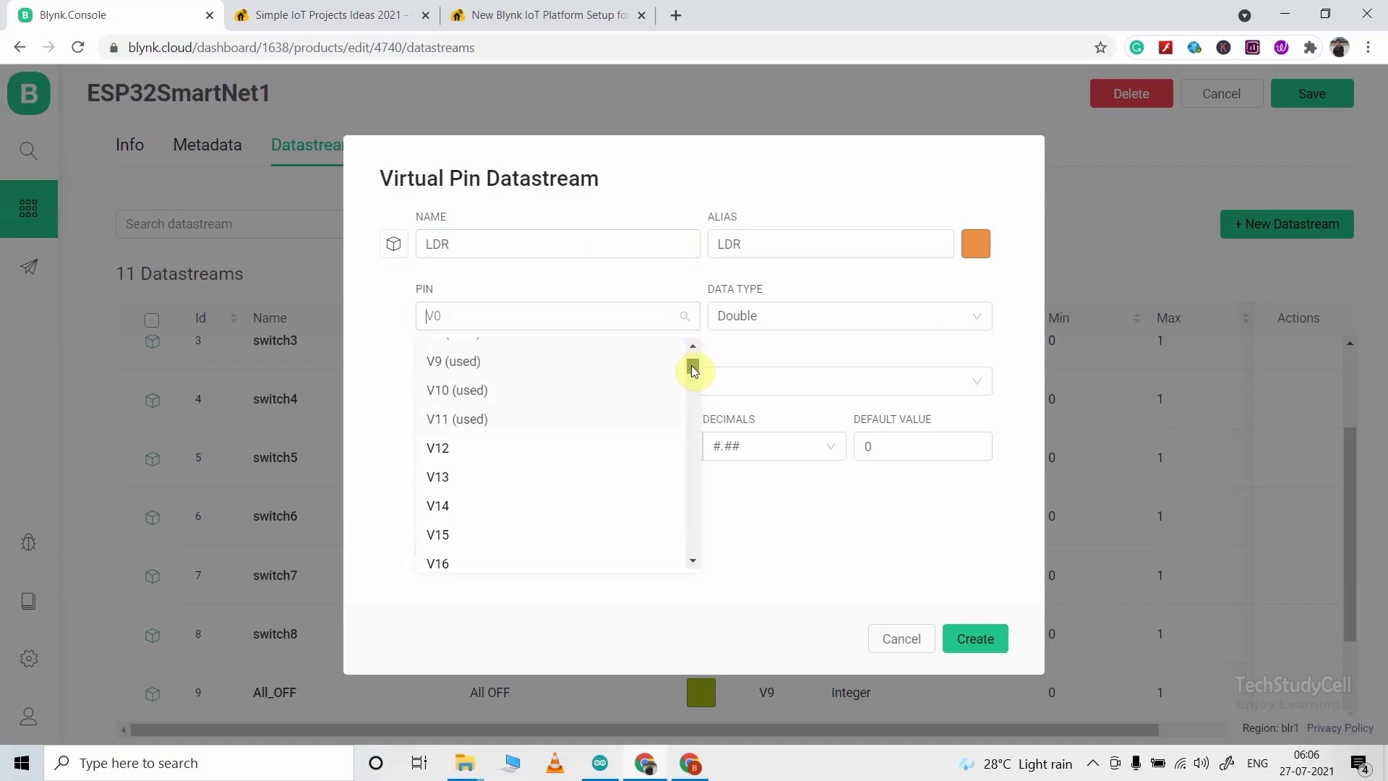
left_click(486, 448)
left_click(446, 443)
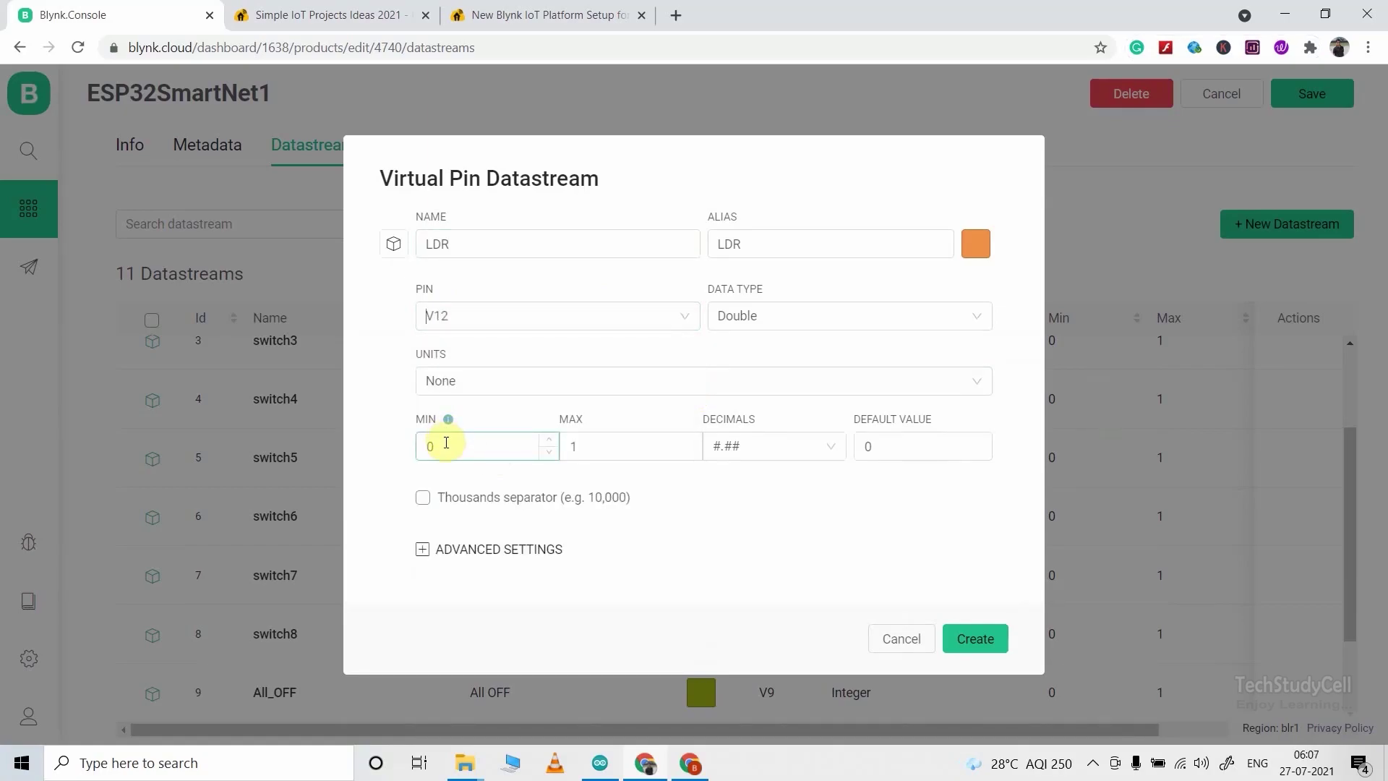
left_click(575, 451)
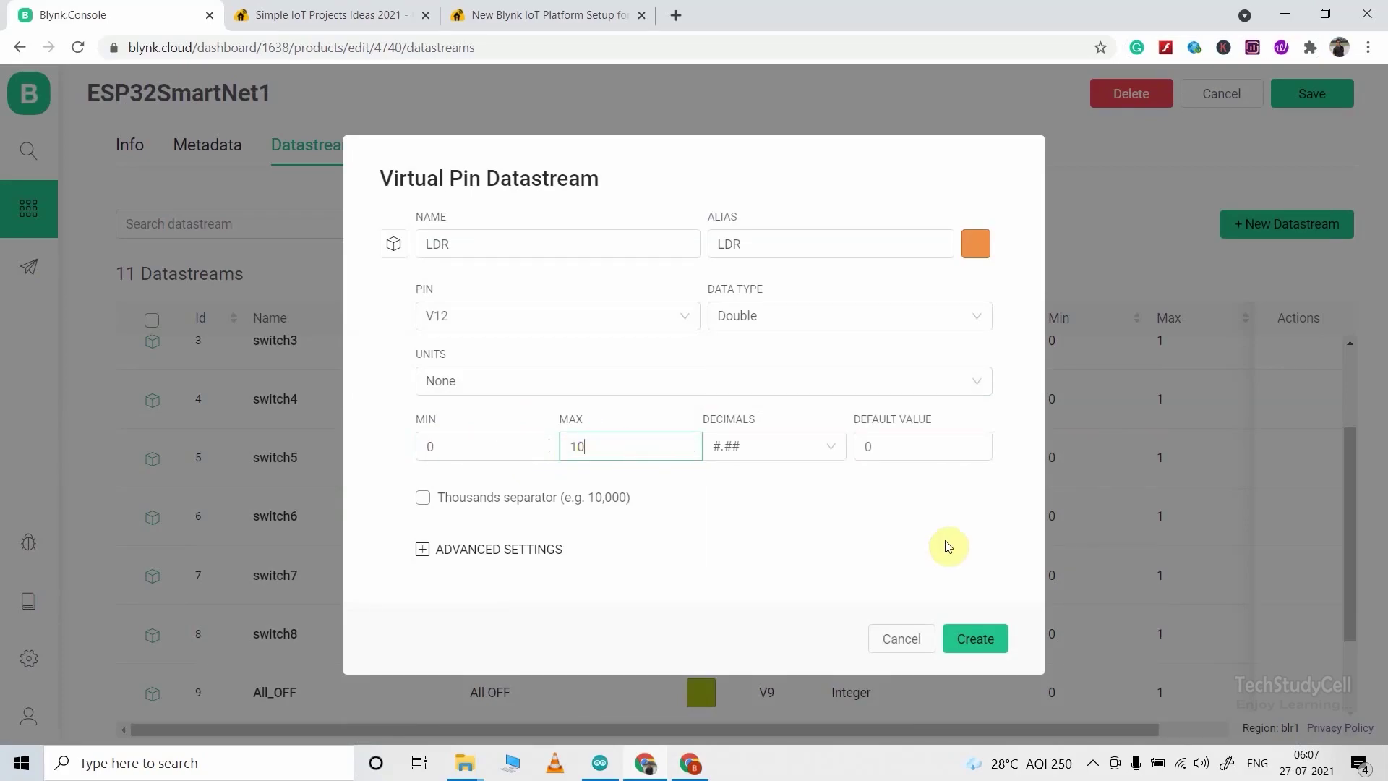
left_click(970, 642)
left_click_drag(1350, 434, 570, 224)
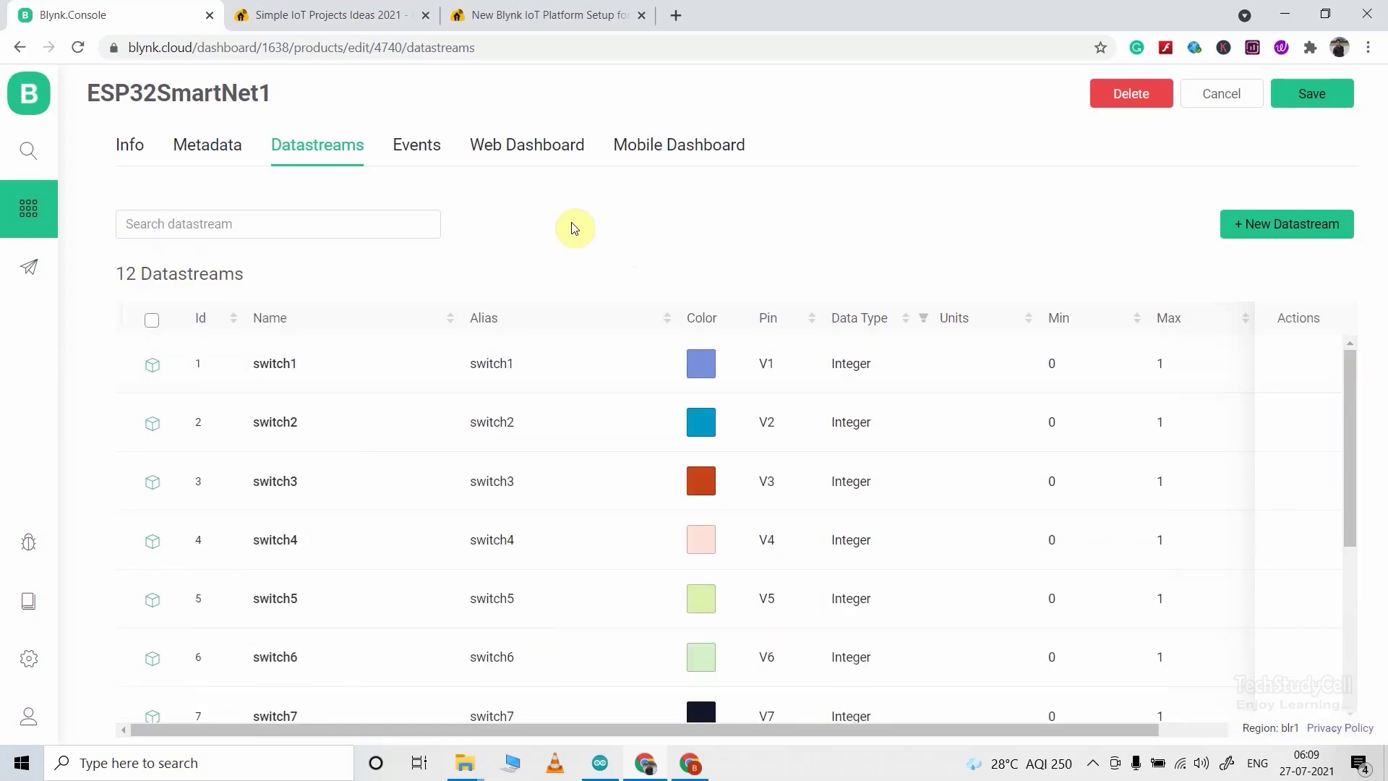
- Place eight Switch widgets in two rows and two Label widgets beneath them on the web dashboard
left_click(515, 146)
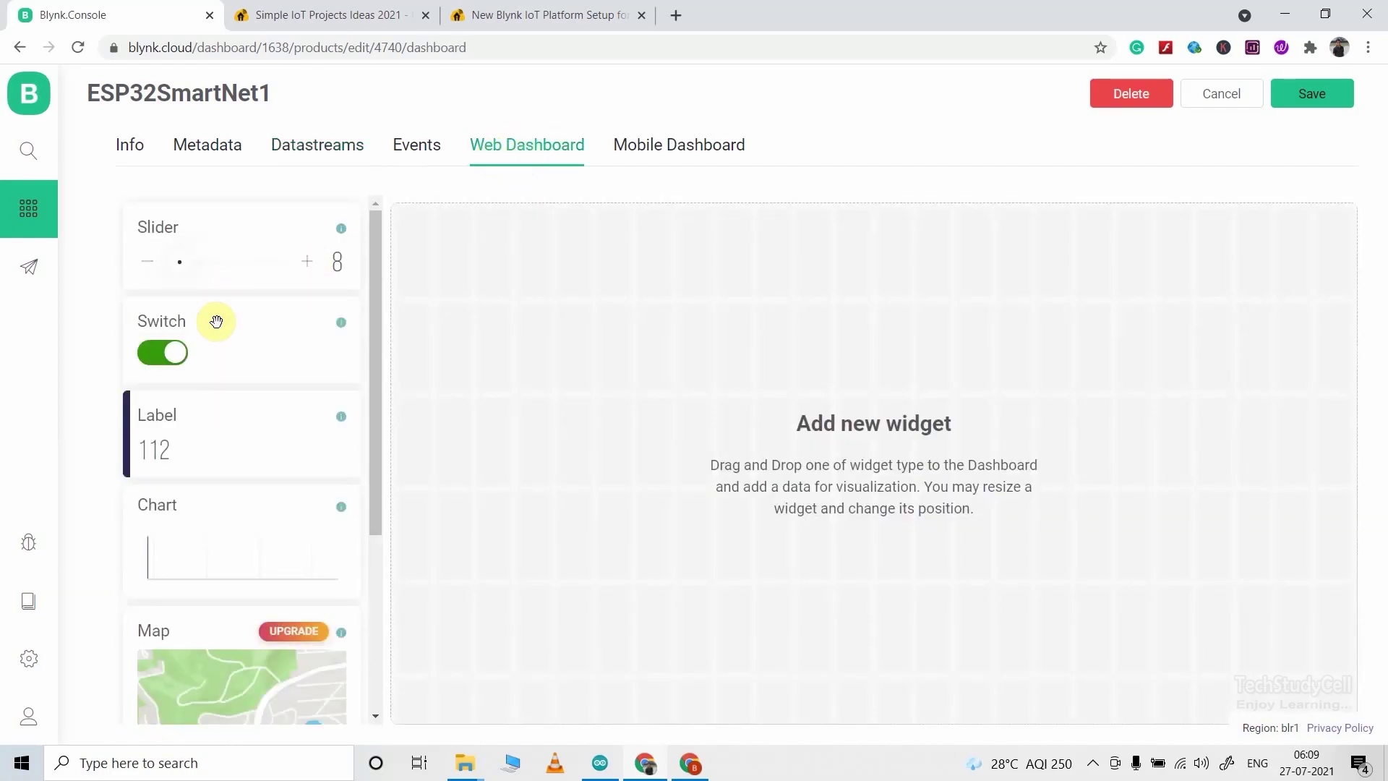
left_click_drag(254, 340, 606, 319)
left_click_drag(217, 348, 1200, 335)
left_click_drag(217, 348, 973, 450)
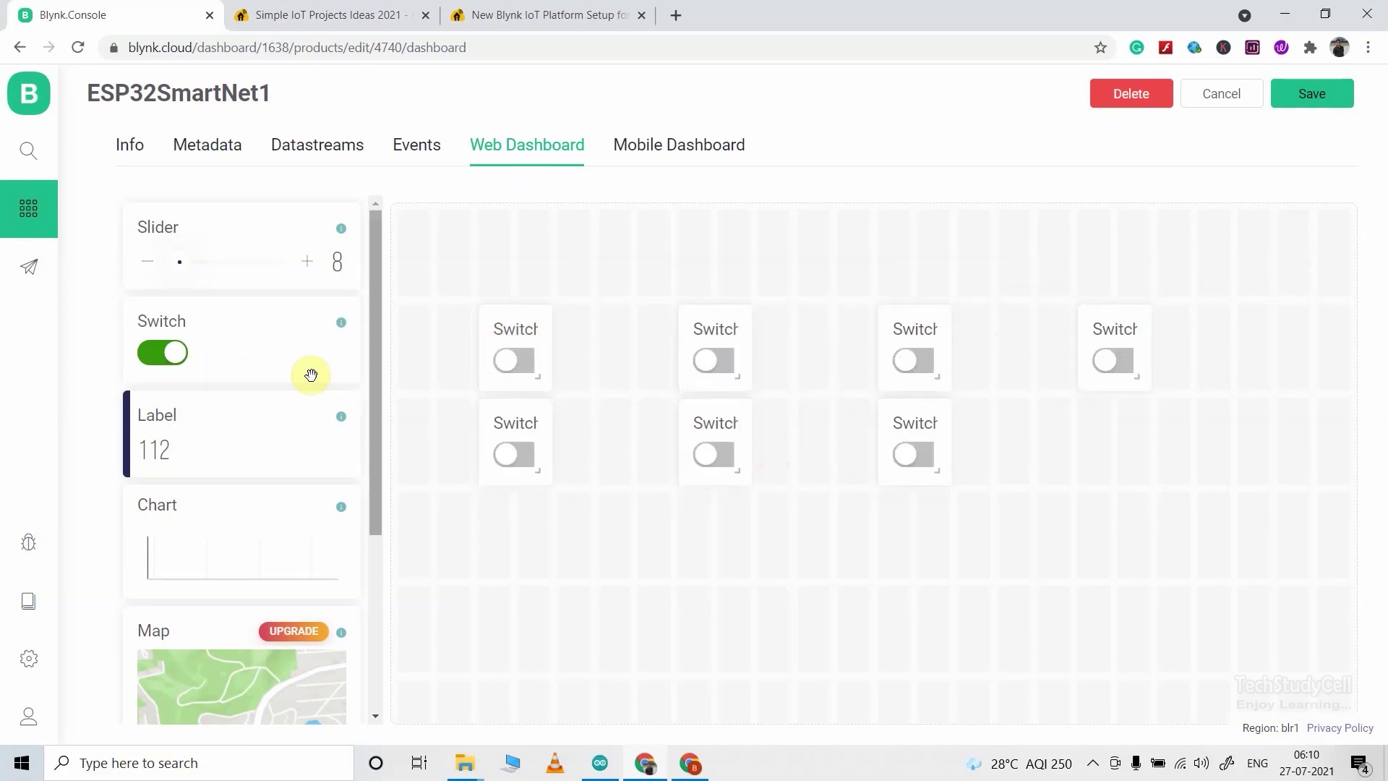
left_click_drag(311, 374, 1203, 456)
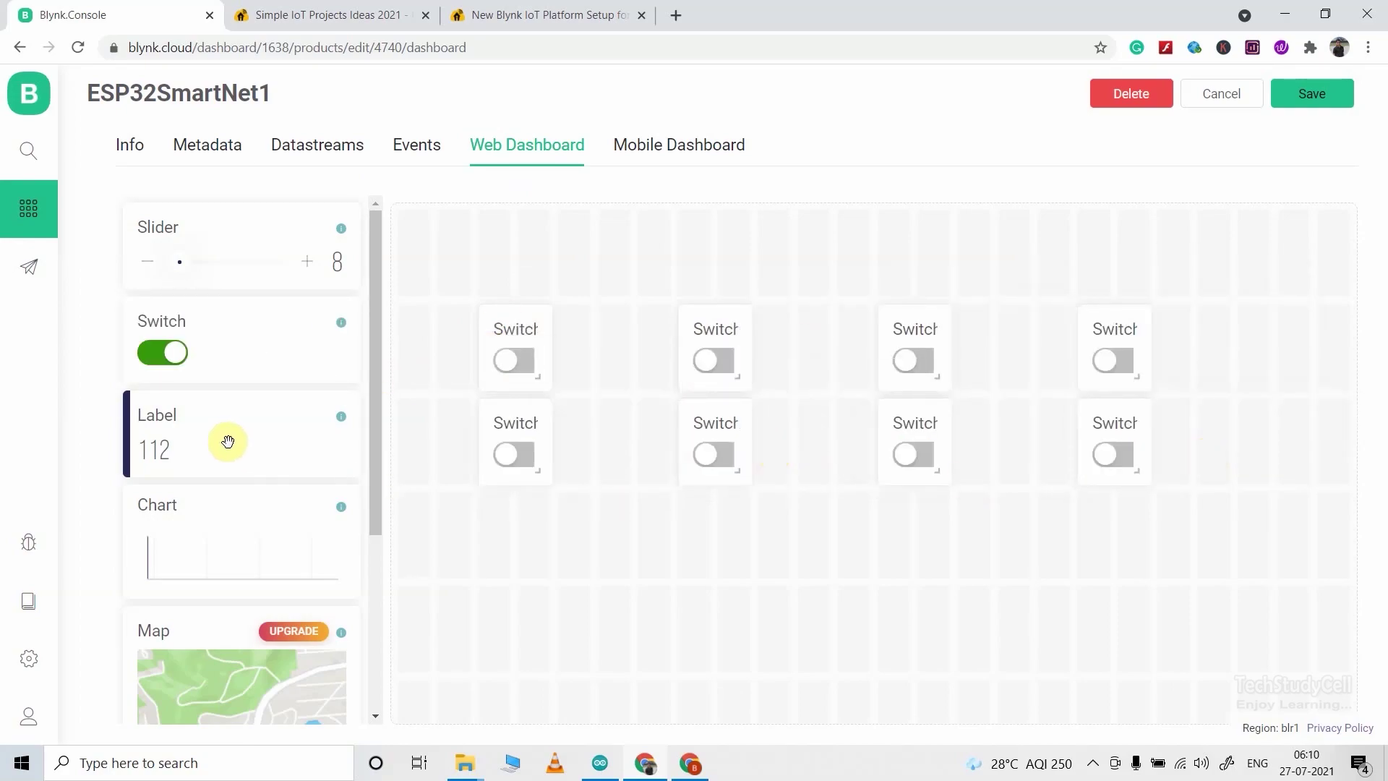
left_click_drag(228, 442, 583, 573)
left_click_drag(239, 431, 983, 544)
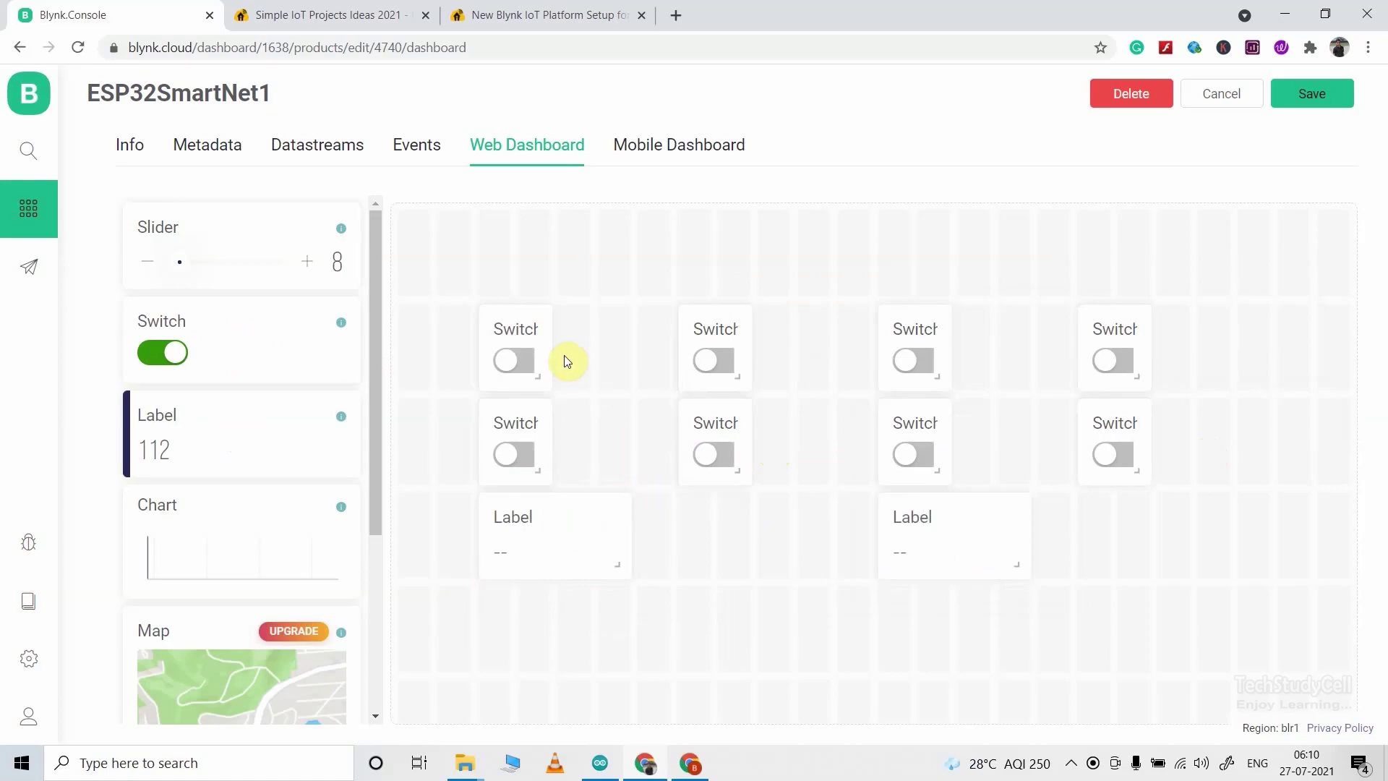
- Widen the four switch tiles in the top row
left_click_drag(541, 385, 623, 371)
left_click_drag(748, 383, 830, 379)
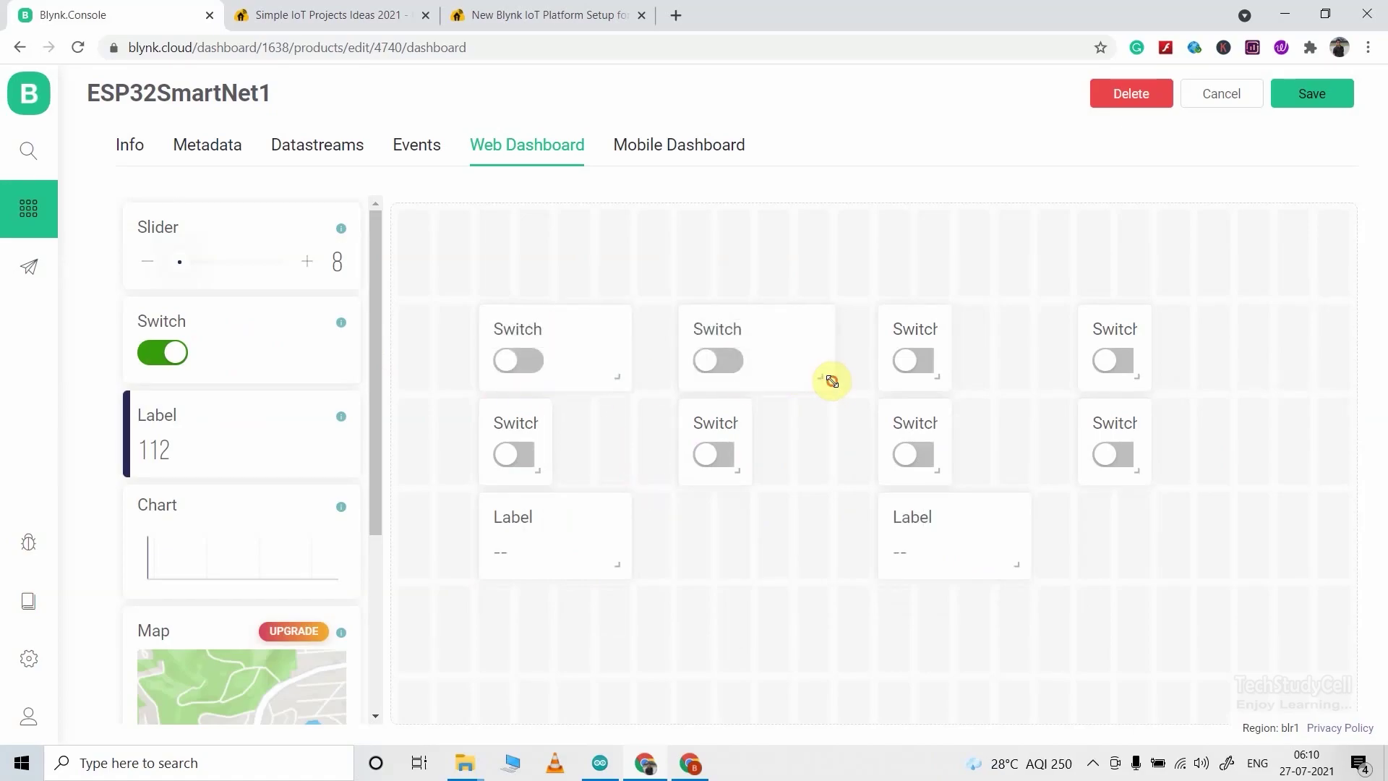
left_click_drag(948, 376, 1027, 375)
left_click_drag(1138, 377, 1233, 381)
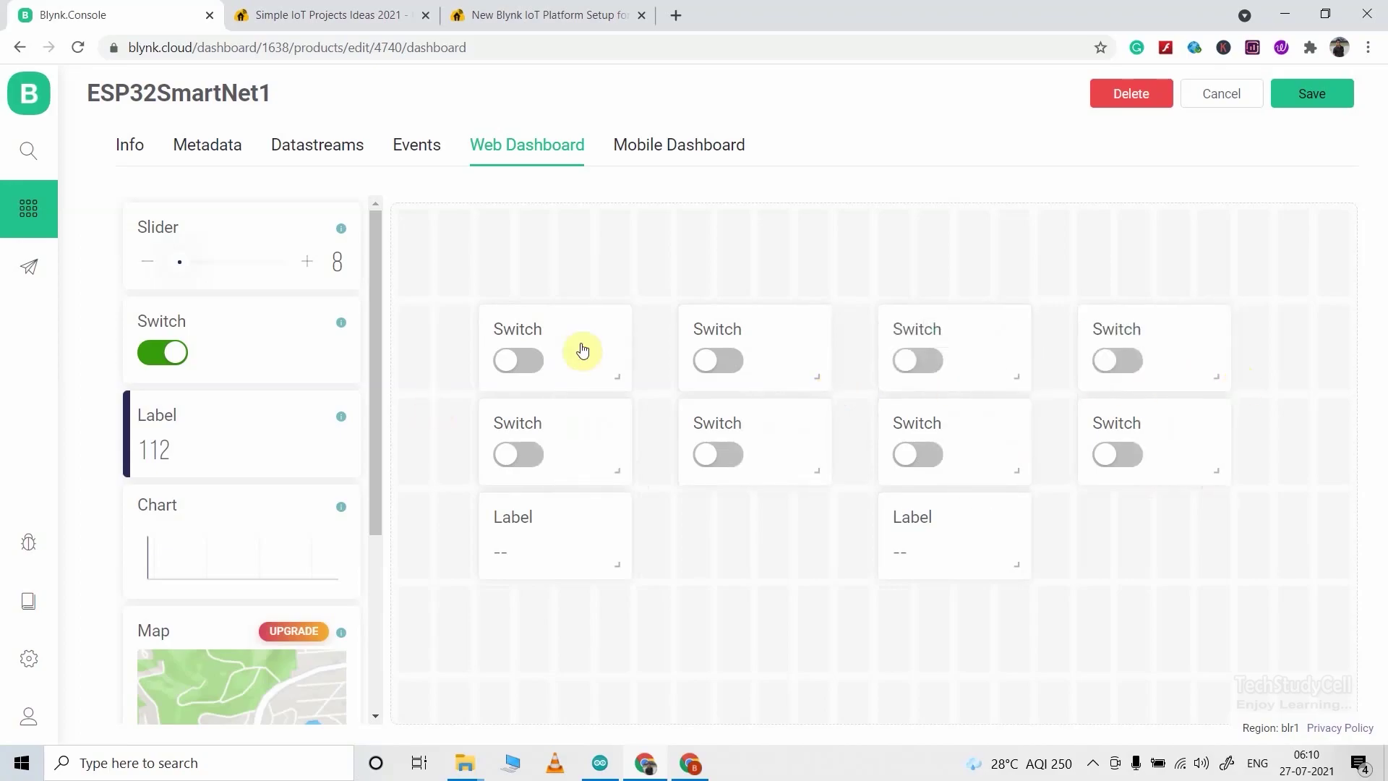
mouse_move(561, 350)
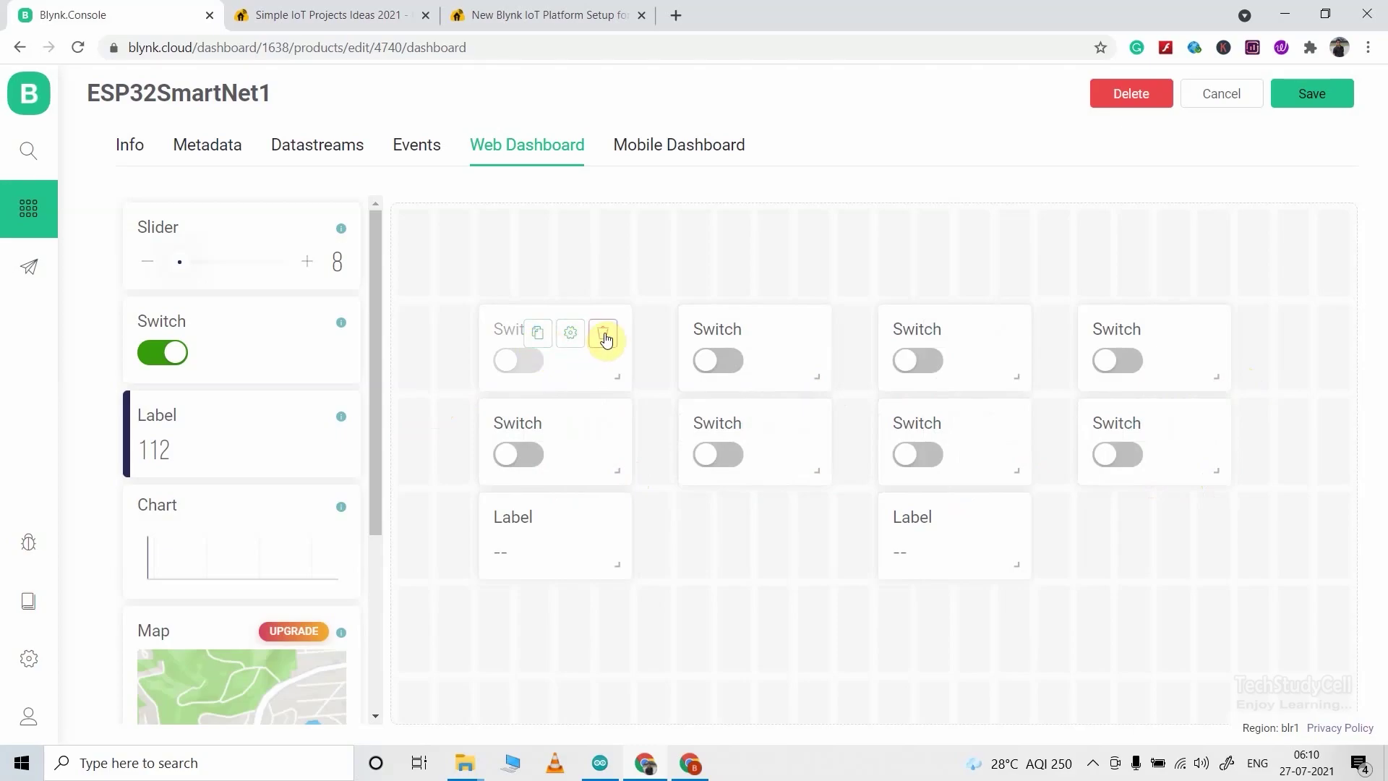
- Title the first switch Switch1, link it to switch1 (V1) with on/off labels, and save
left_click(572, 336)
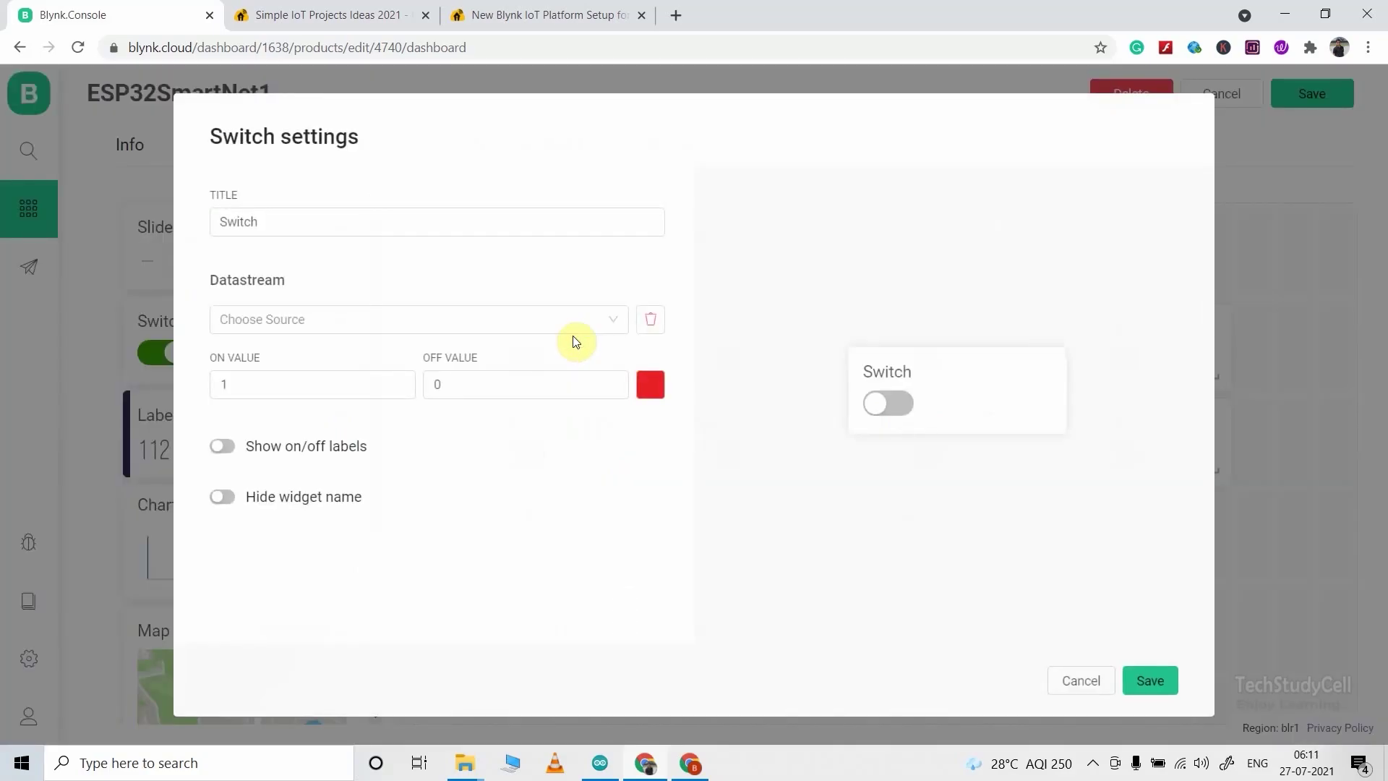
left_click(311, 228)
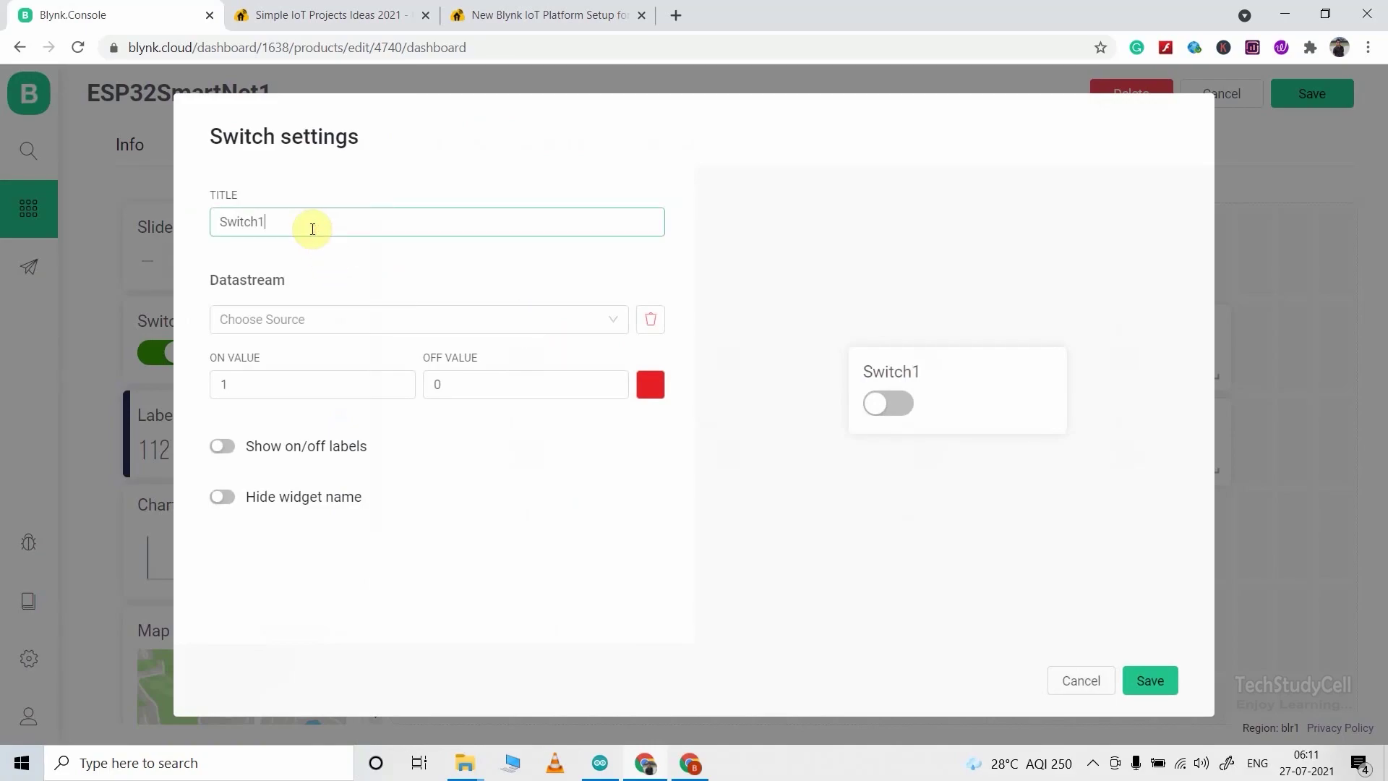
left_click(332, 319)
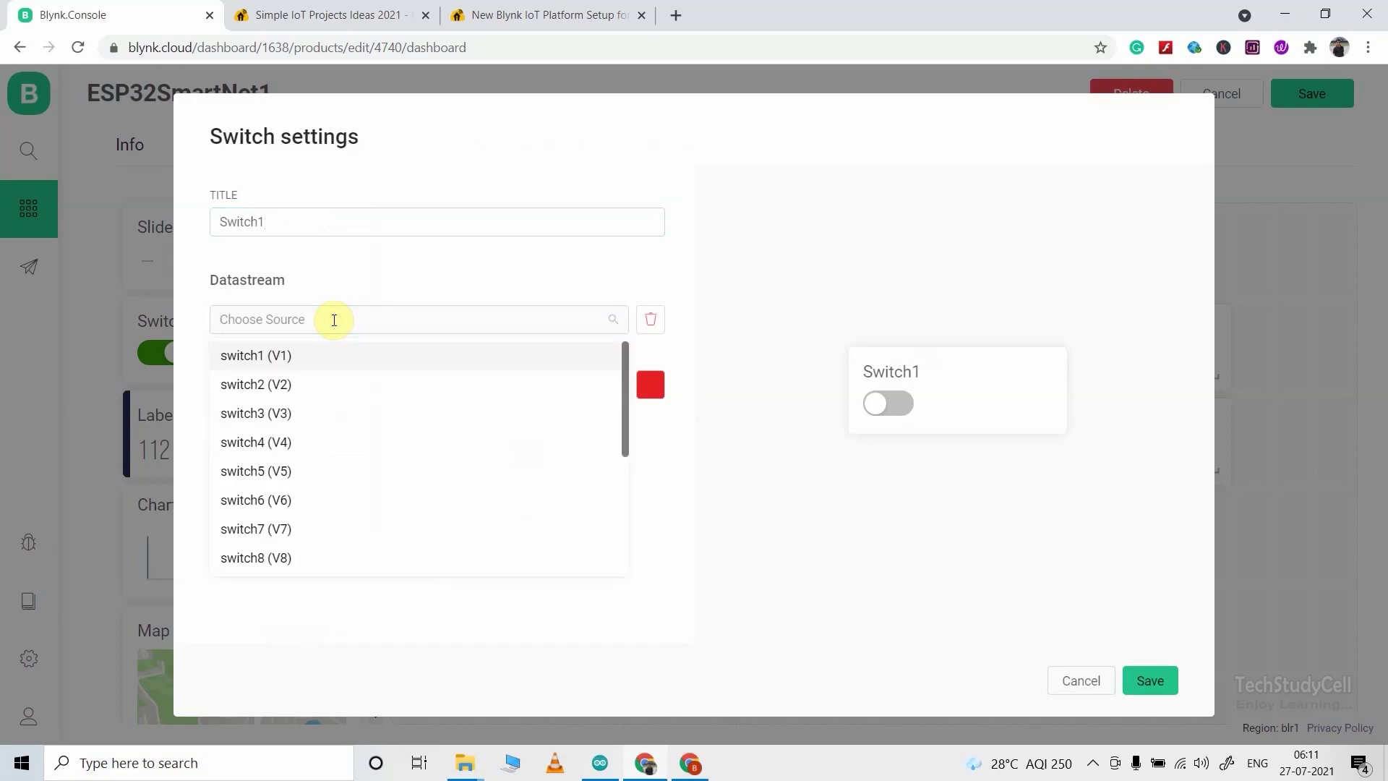
left_click(282, 358)
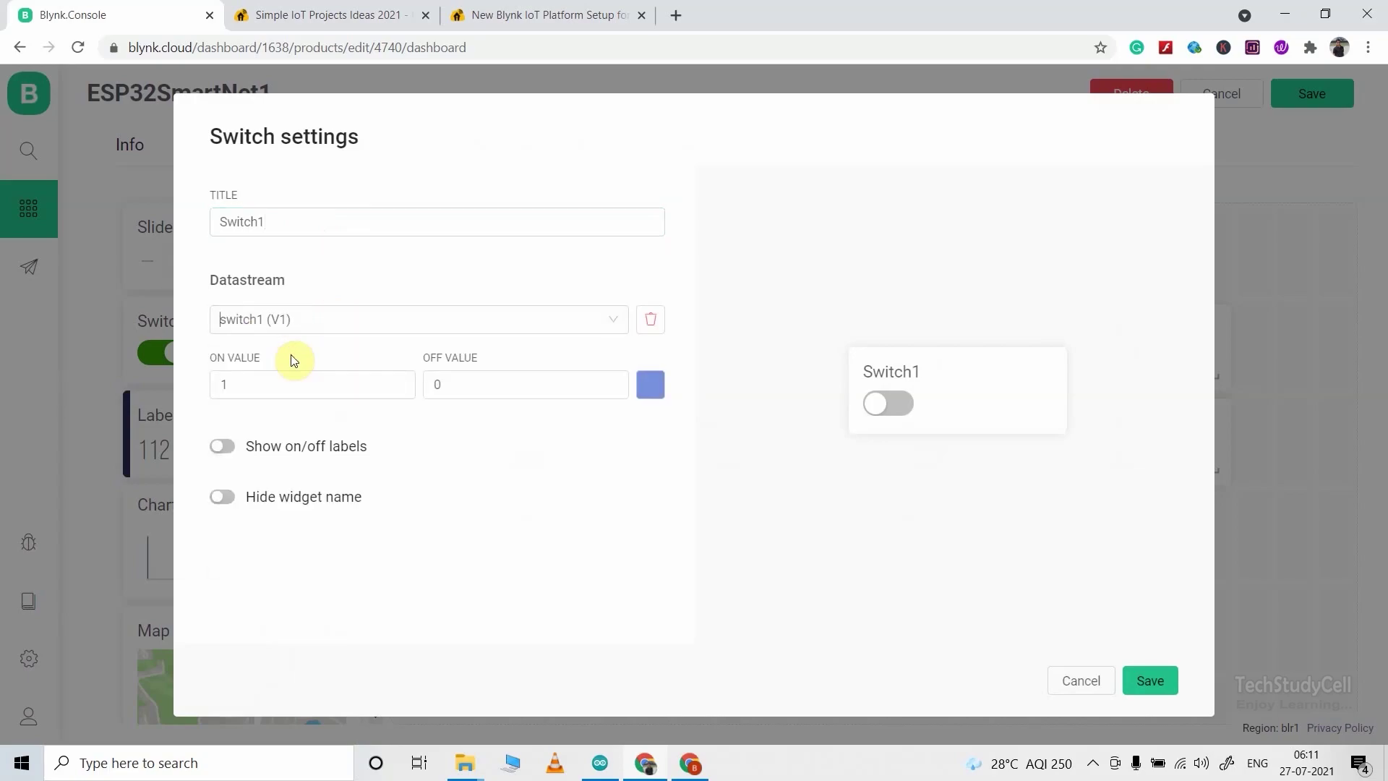
left_click(227, 448)
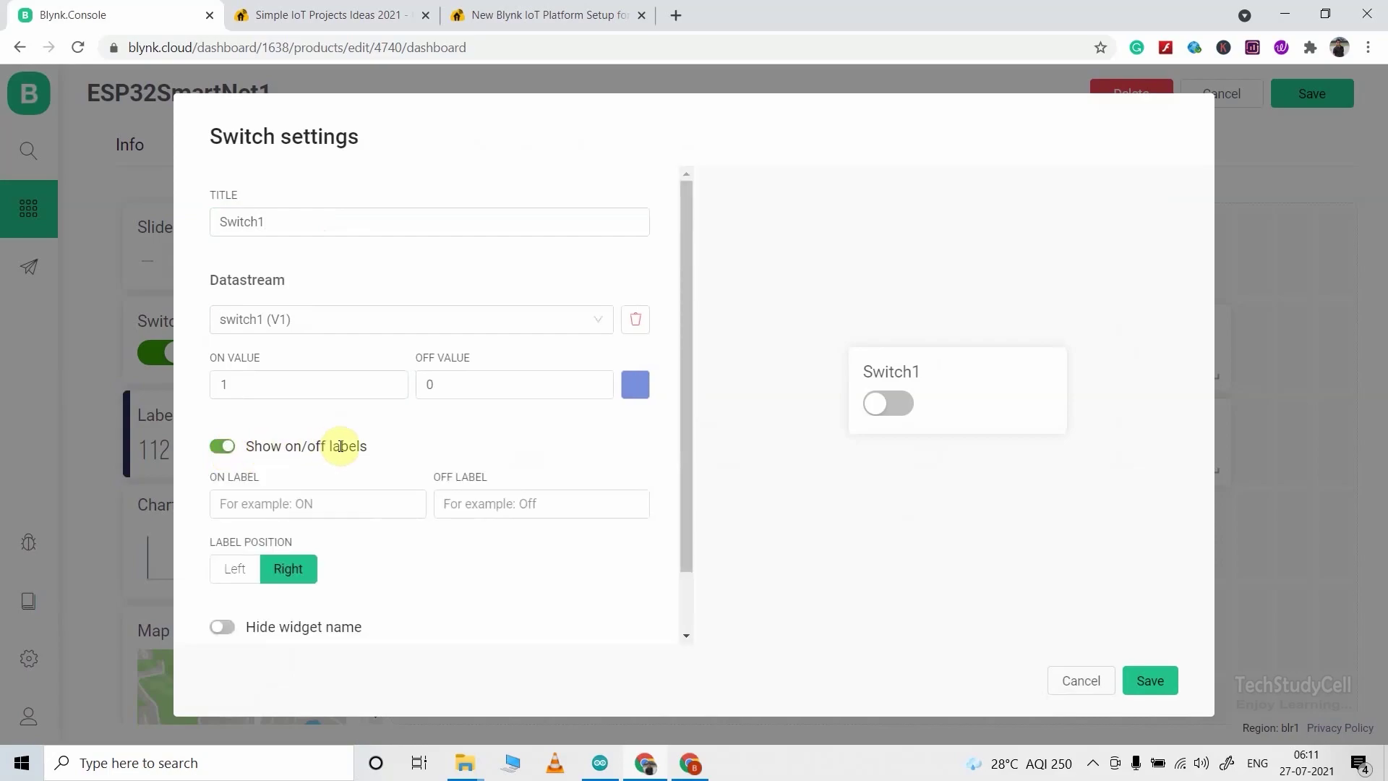
left_click(1168, 682)
- Title the fourth switch Switch4, link it to switch4 (V4), and enable on/off labels
left_click(1138, 329)
left_click(310, 222)
type("4")
left_click(295, 319)
left_click(340, 442)
left_click(222, 446)
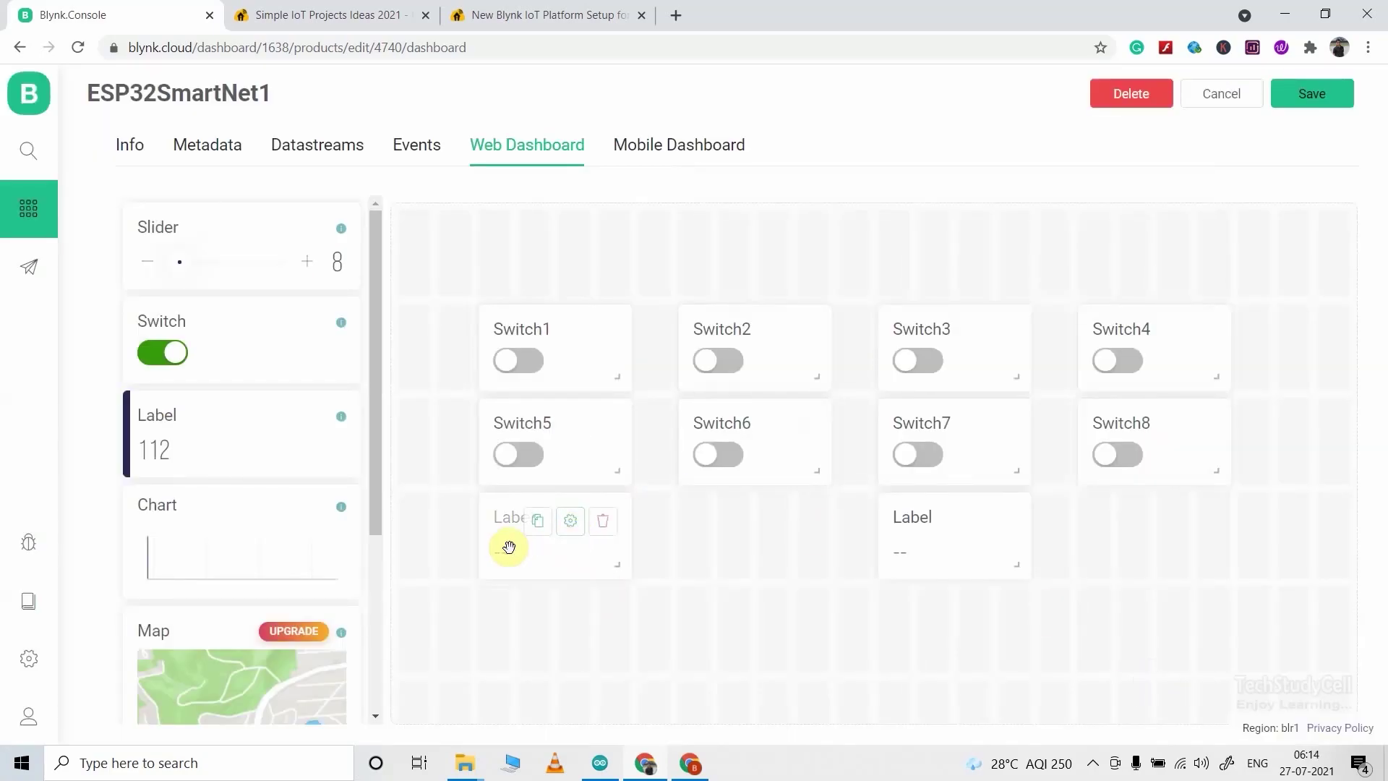
- Retitle the first label 'Temperature', link it to V10, enable value-based colour, and save
left_click(570, 533)
left_click_drag(293, 223, 163, 226)
type("Temperature")
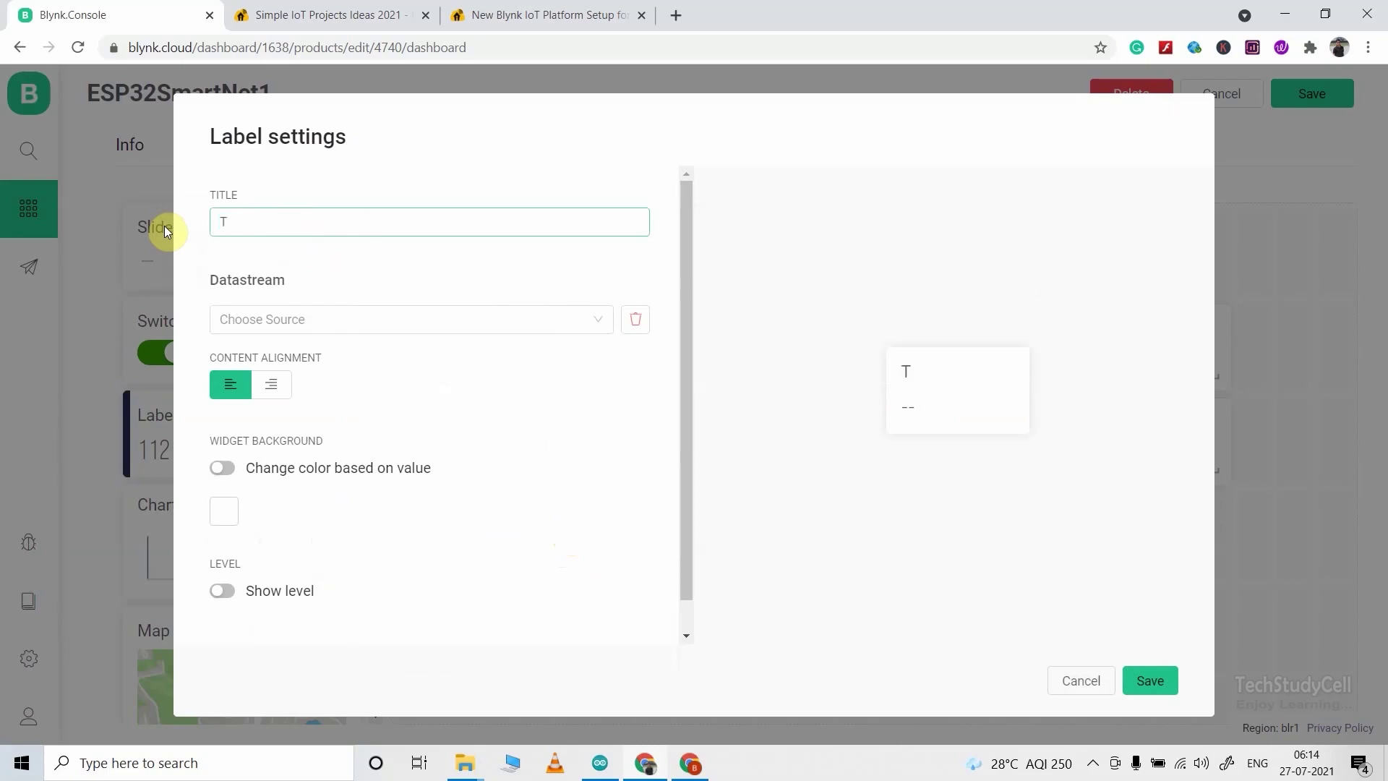
left_click(575, 302)
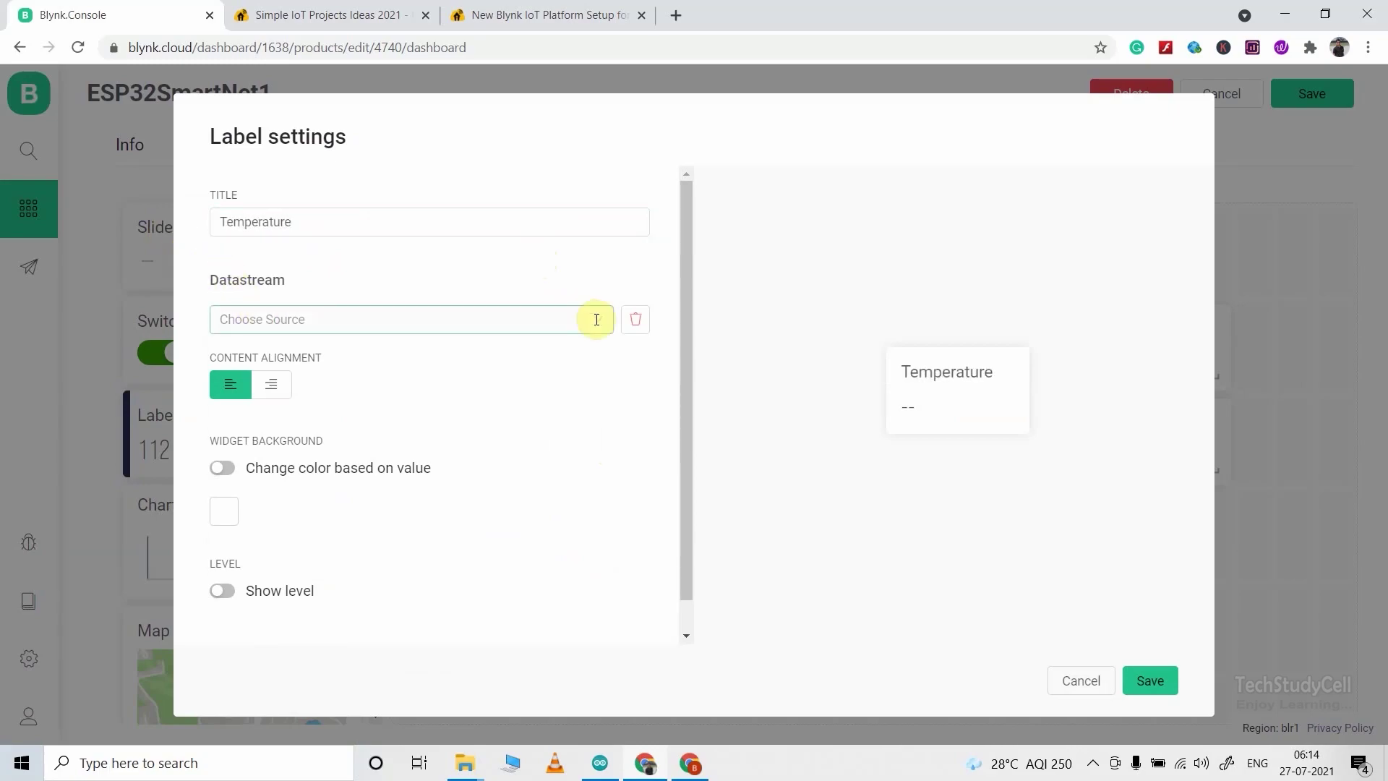
left_click(595, 318)
left_click_drag(609, 428, 607, 458)
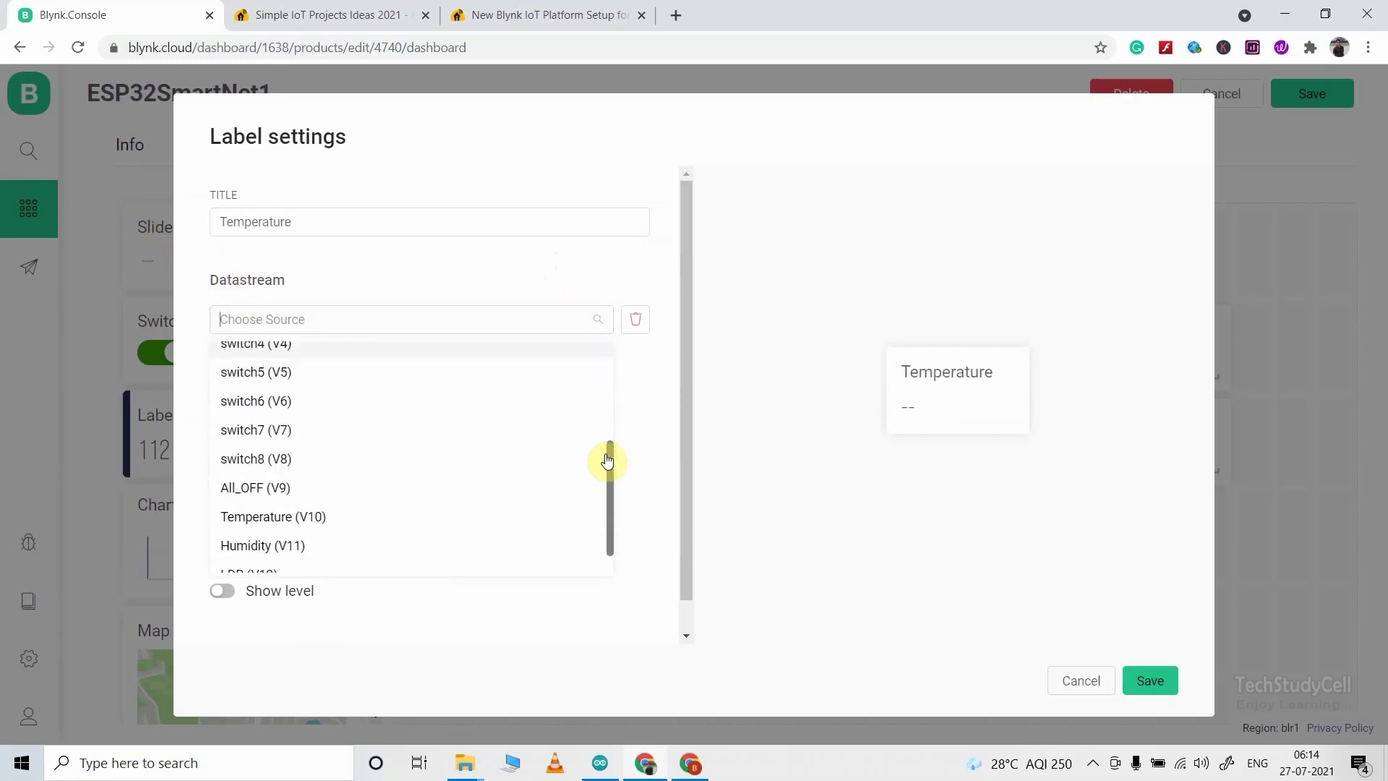
left_click(359, 515)
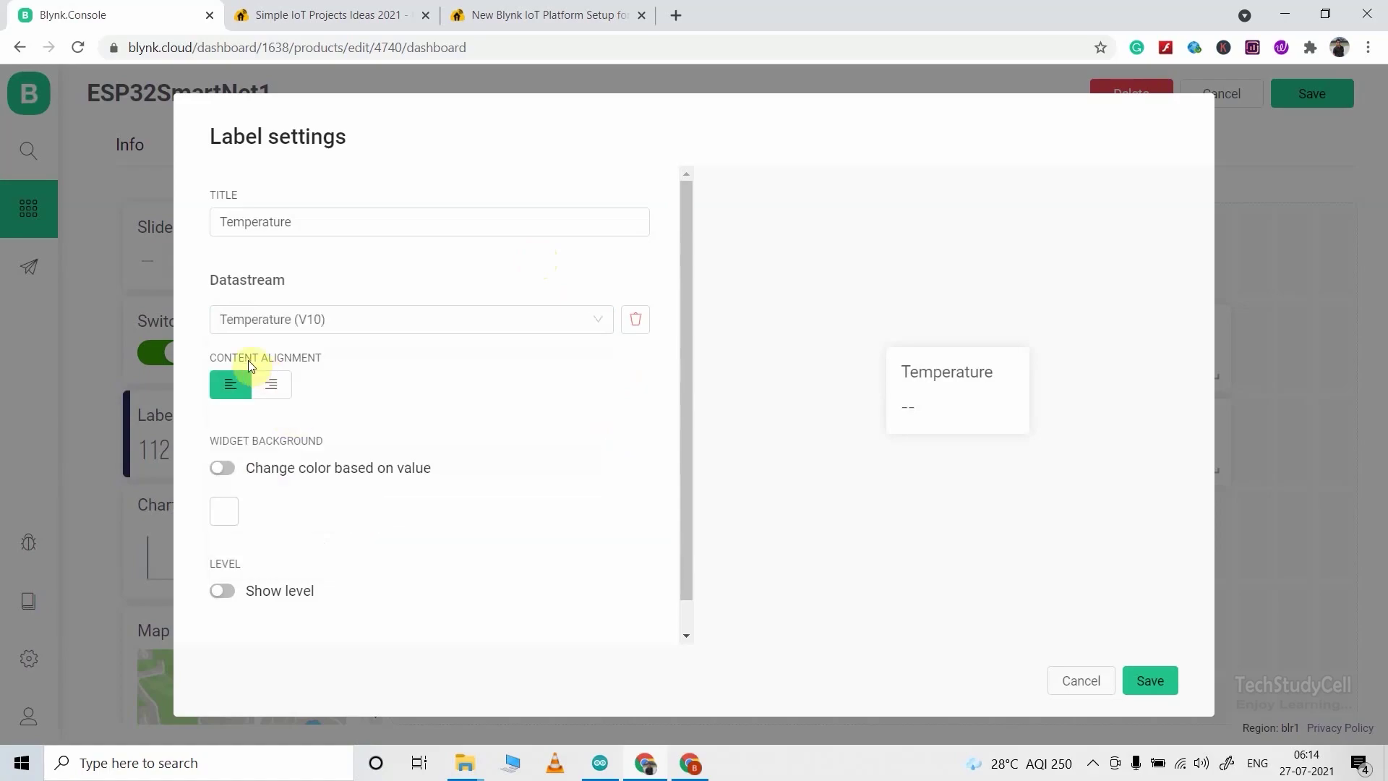
left_click(223, 468)
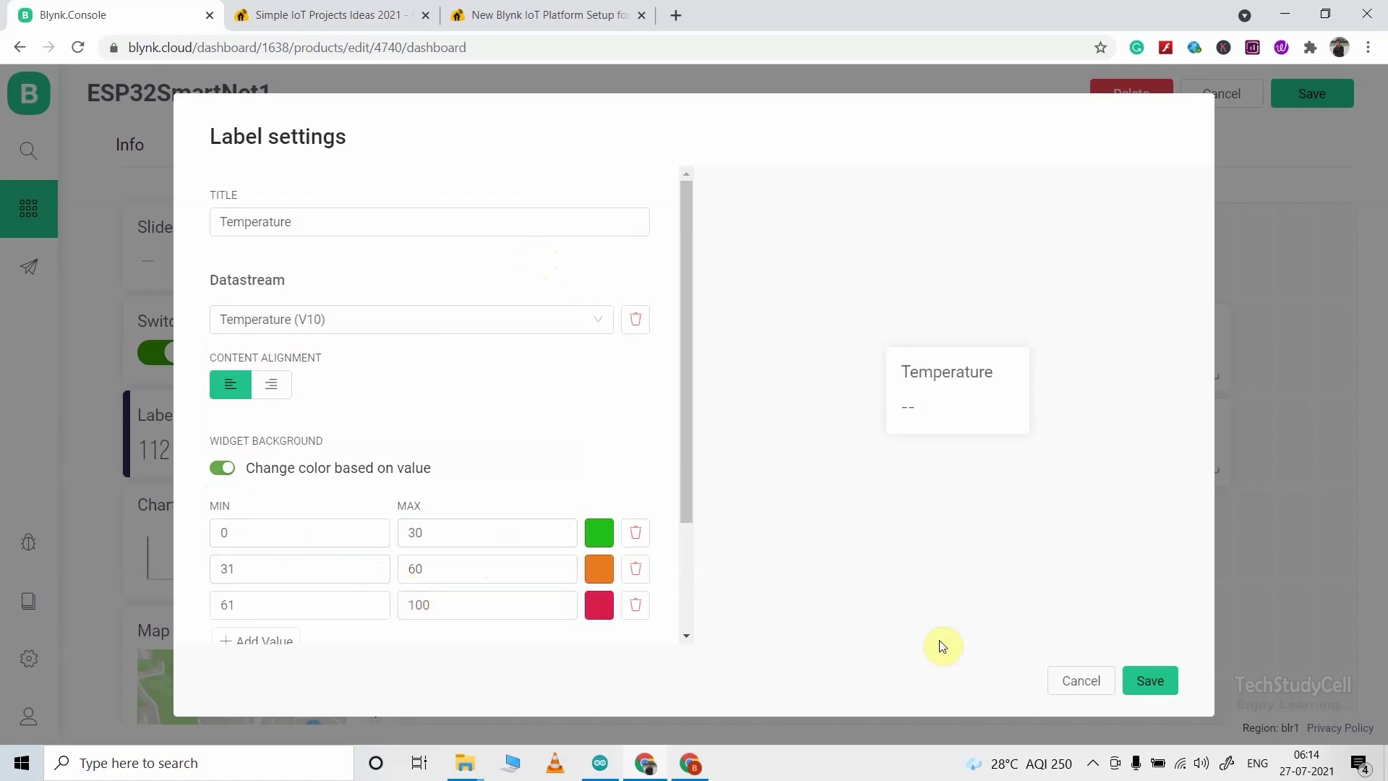
left_click(1155, 682)
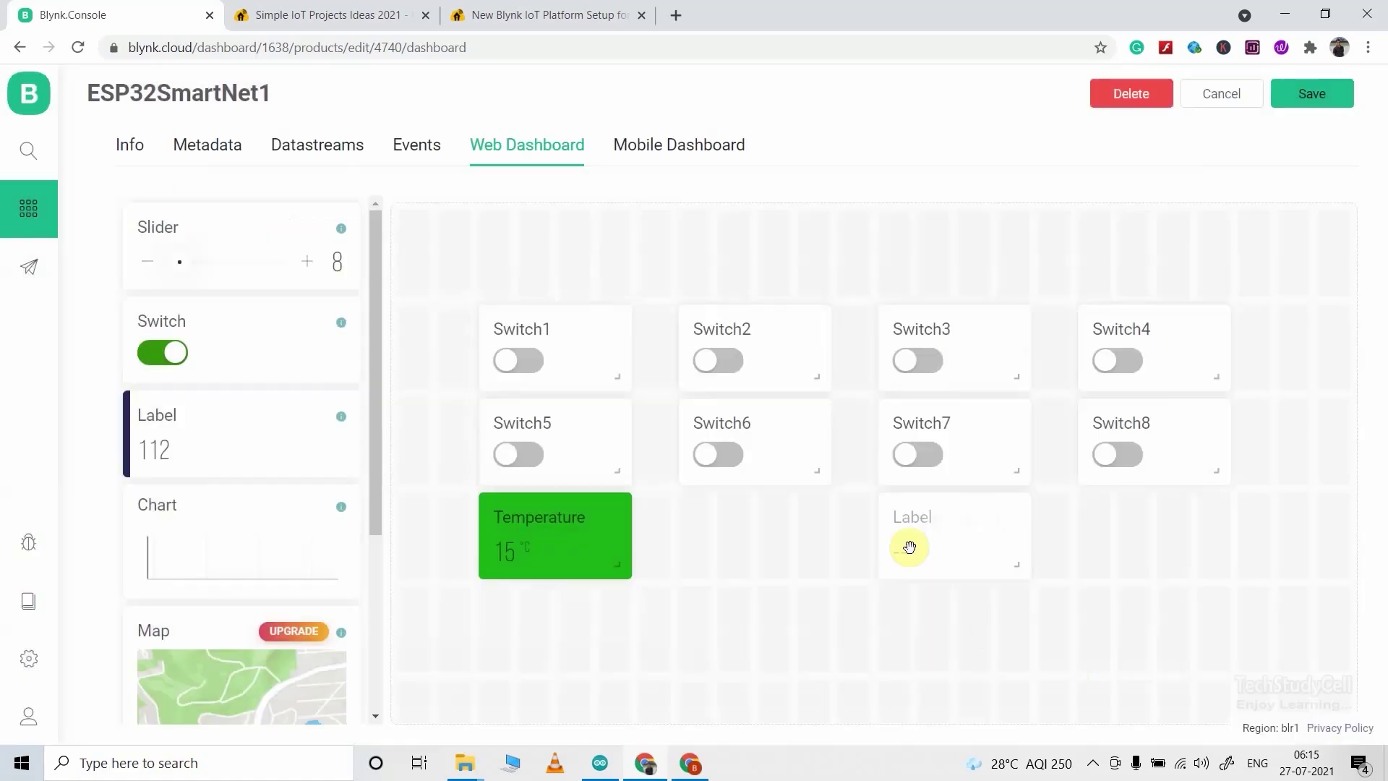
- Set up the second label as 'Humidity' on V11 with value-based colour, then widen both labels
left_click(908, 545)
left_click_drag(249, 222, 127, 226)
type("Humidity")
left_click(564, 319)
scroll(611, 394, "down", 5)
left_click(303, 553)
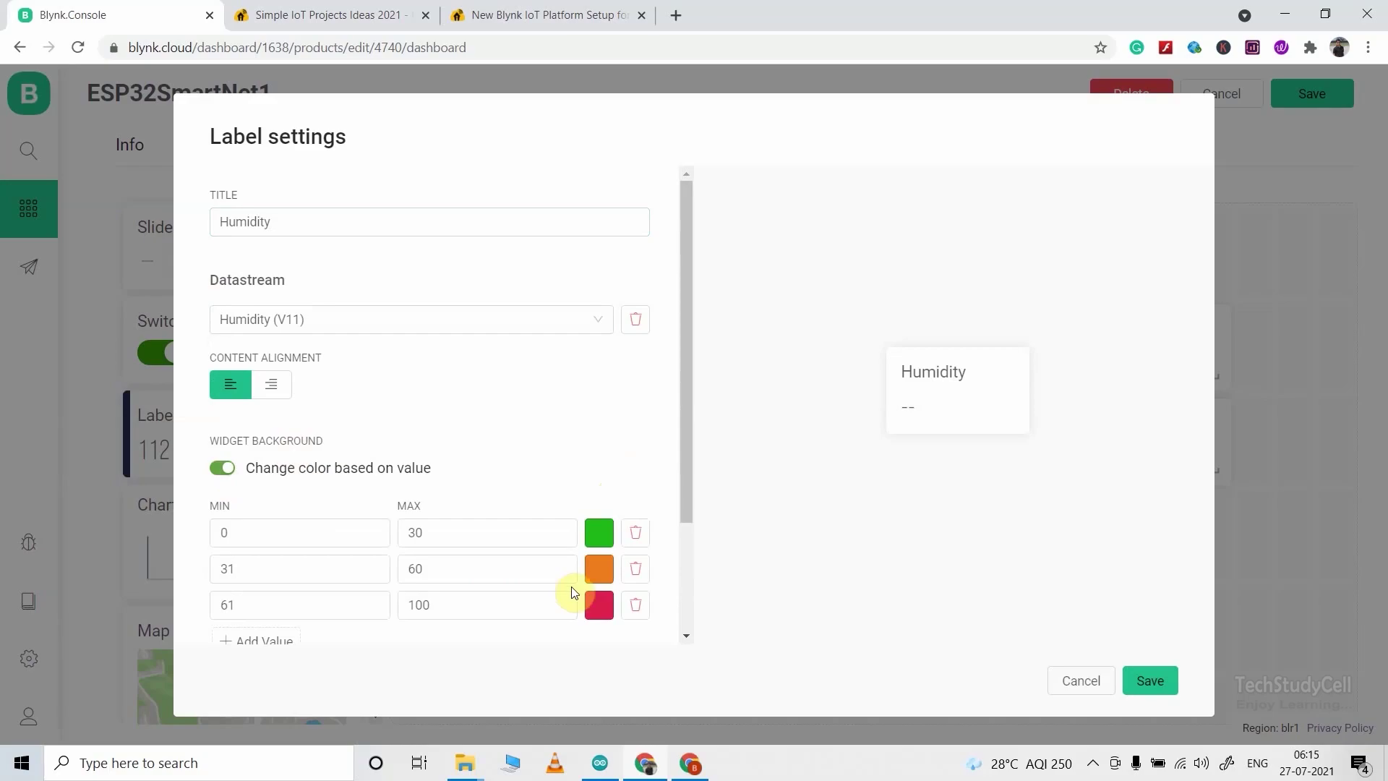
left_click(1149, 682)
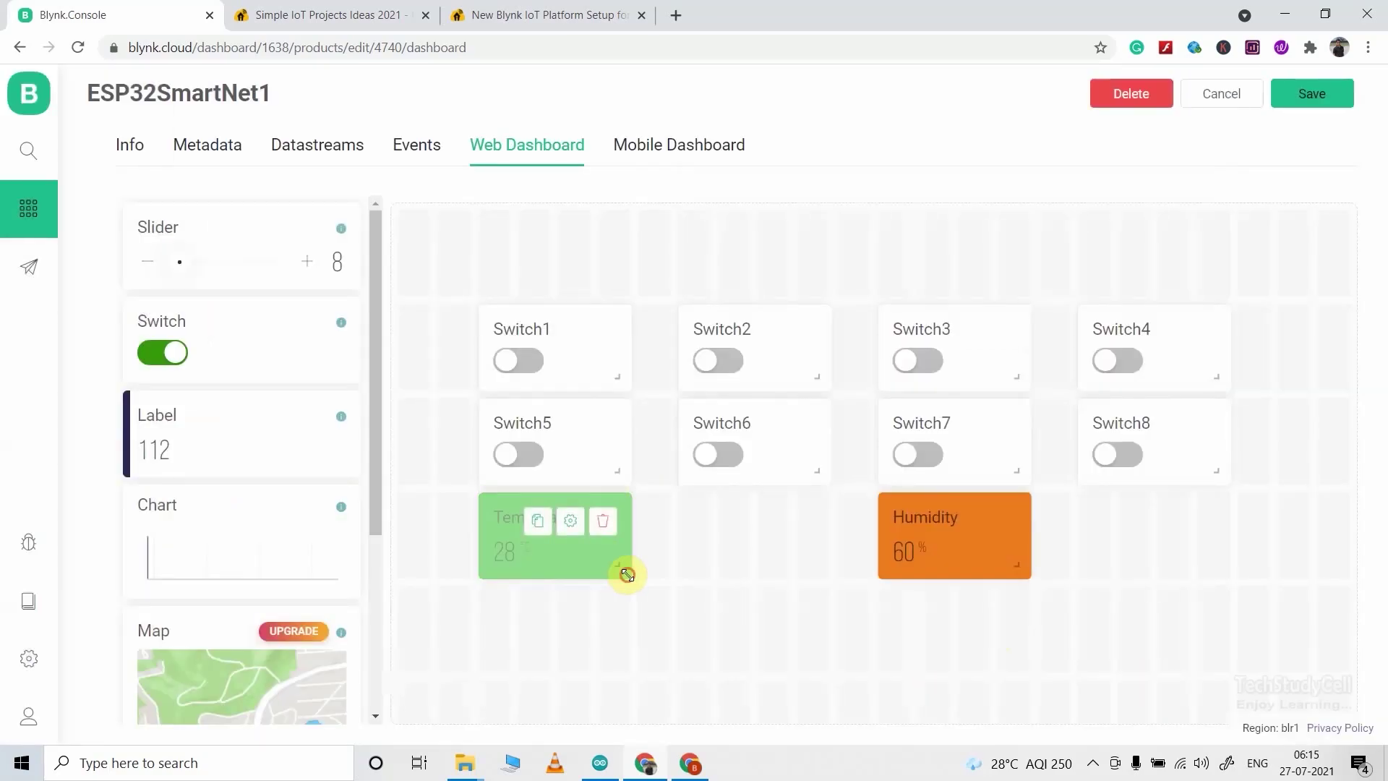
left_click_drag(622, 574, 826, 575)
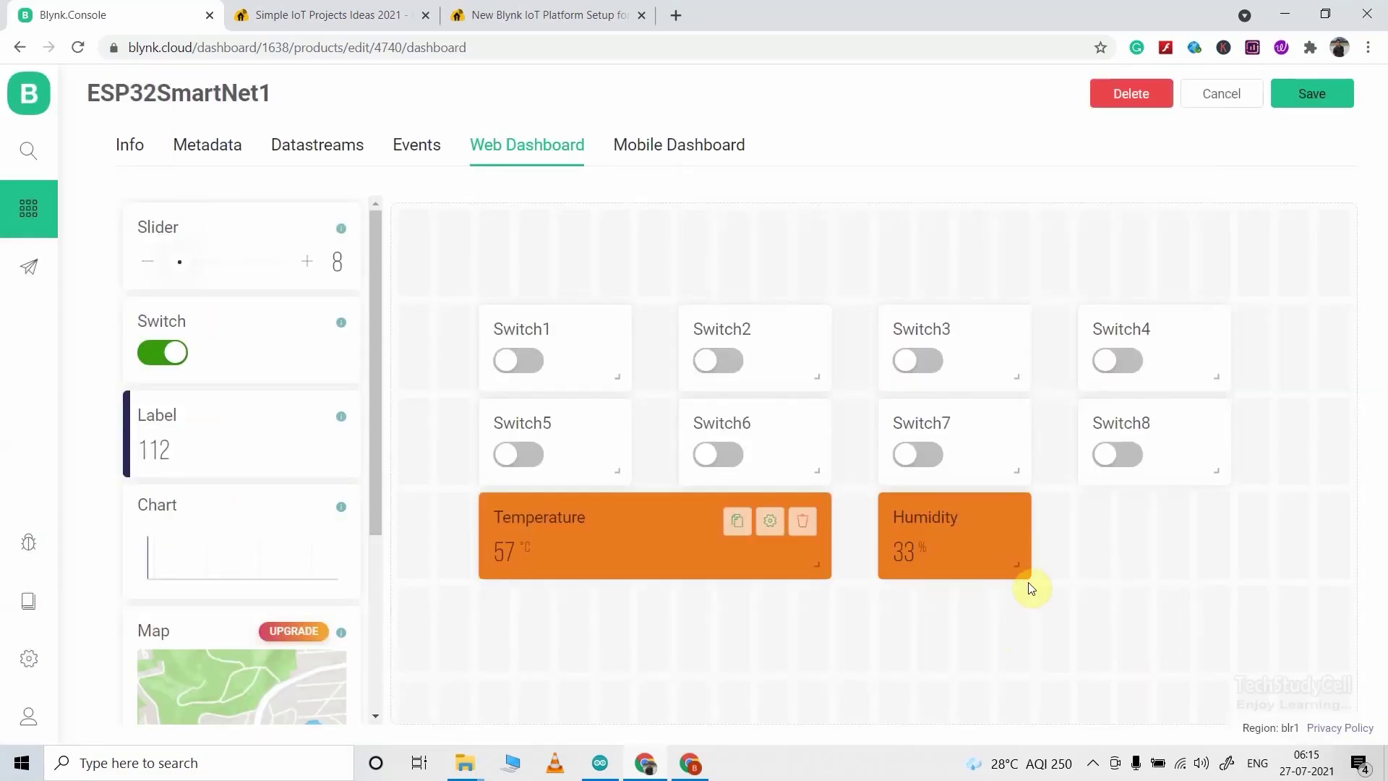
left_click_drag(1029, 583, 1222, 569)
- Save the web dashboard and switch to the Mobile Dashboard section
left_click(1312, 94)
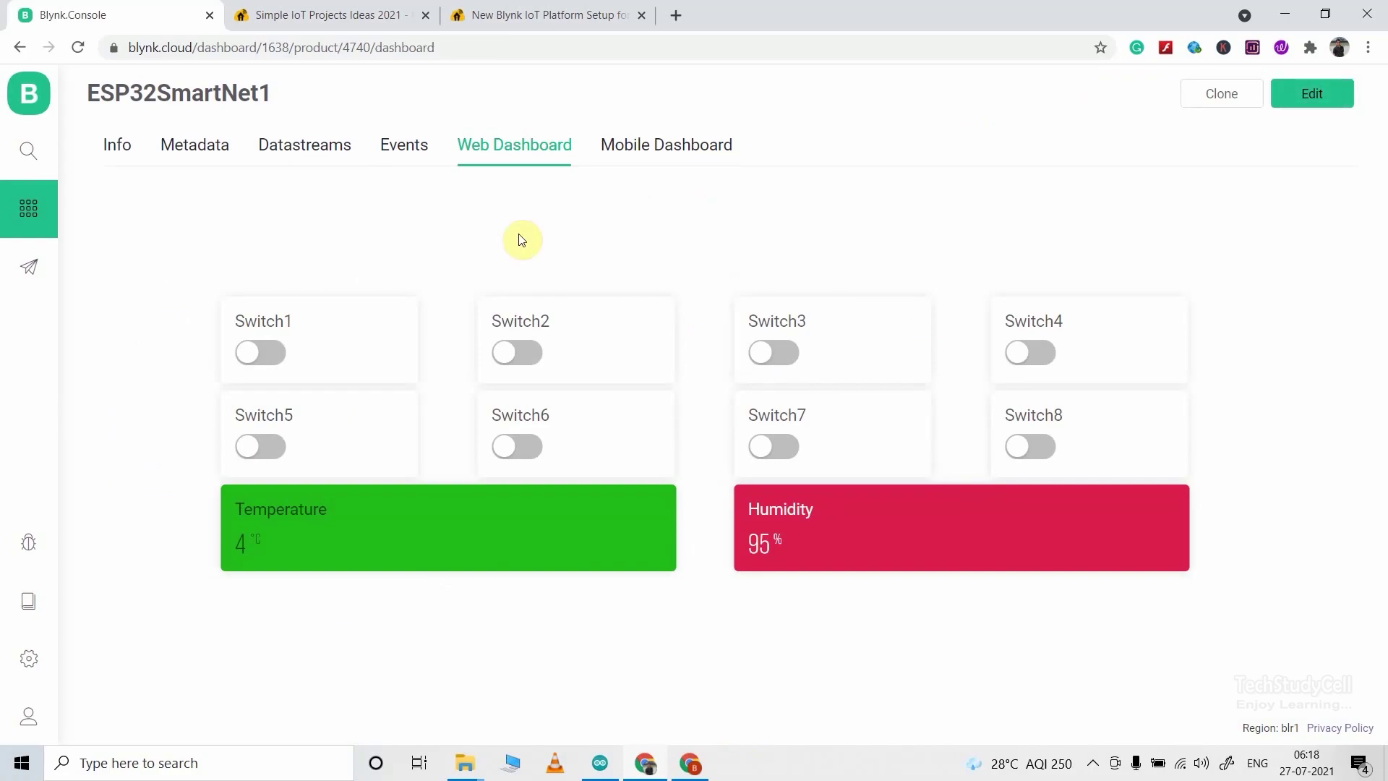
left_click(647, 143)
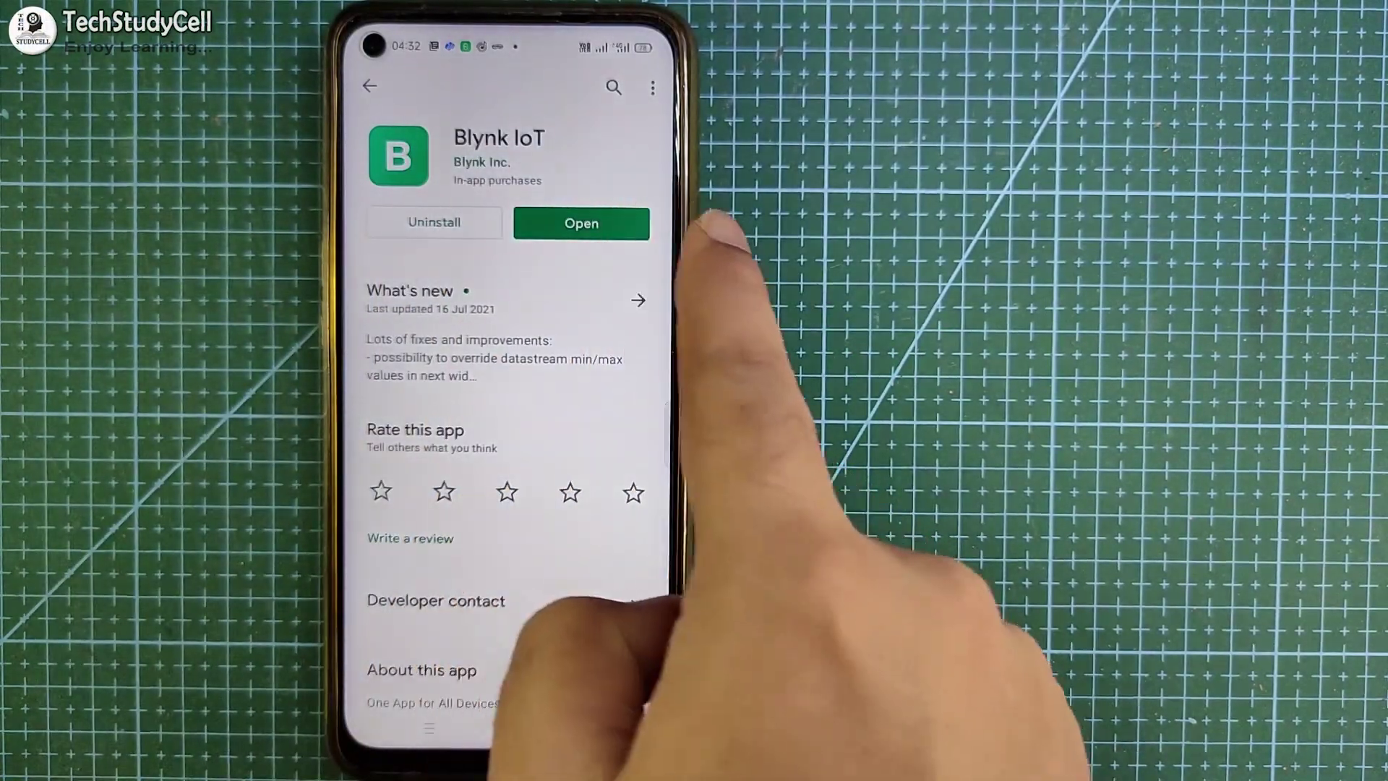
- Launch the Blynk IoT app from the Play Store and log in with the account's e-mail and password
left_click(586, 223)
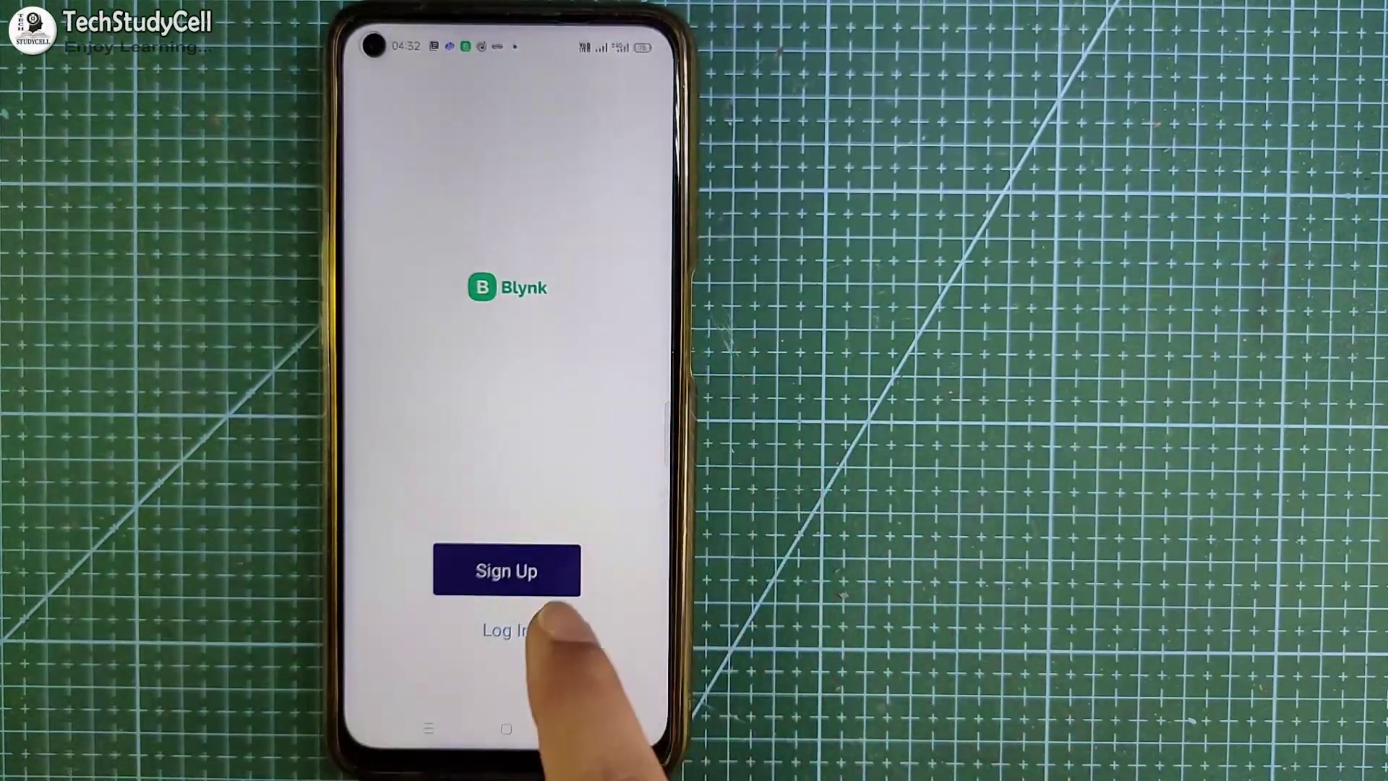
left_click(528, 631)
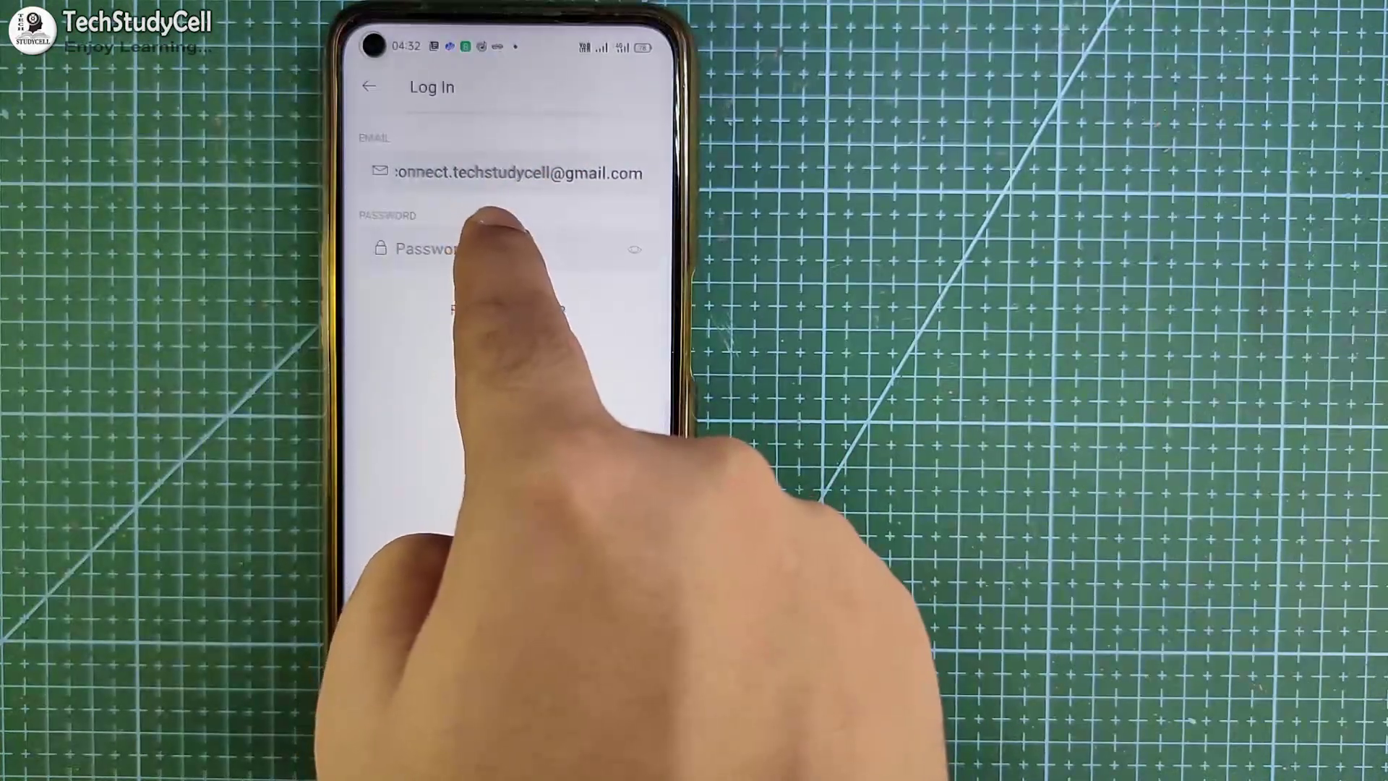
left_click(478, 249)
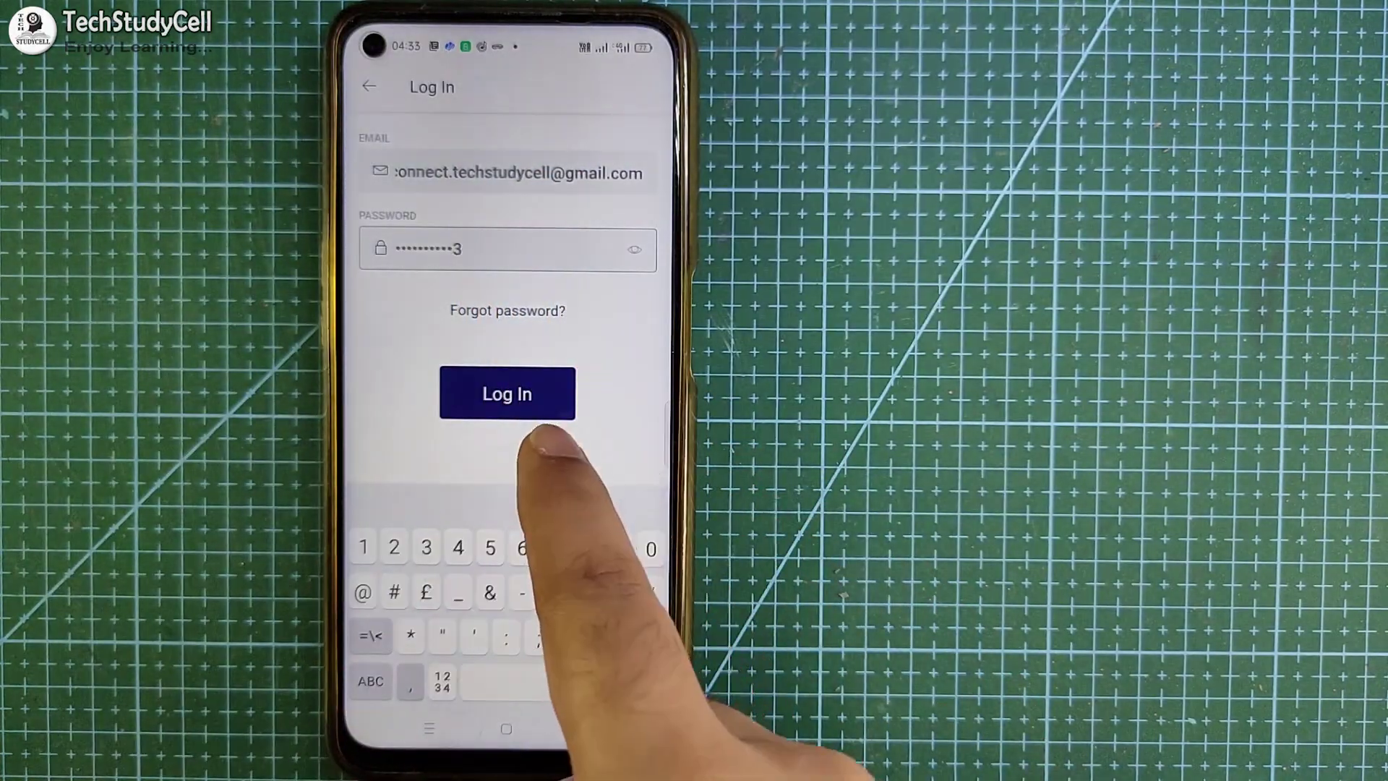
left_click(526, 391)
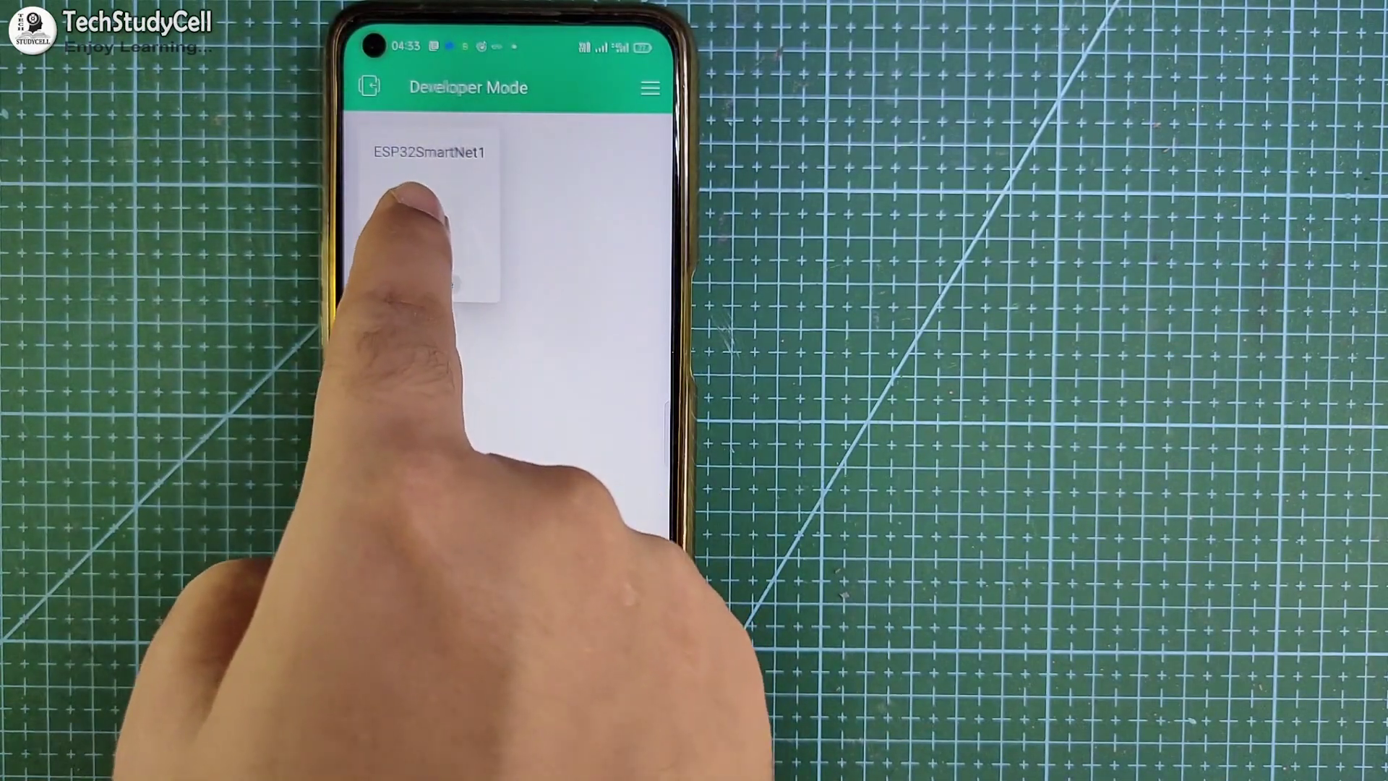
- Open the ESP32SmartNet1 dashboard, dismiss the tutorial, and add Button and Gauge widgets from the Widget Box
left_click(428, 181)
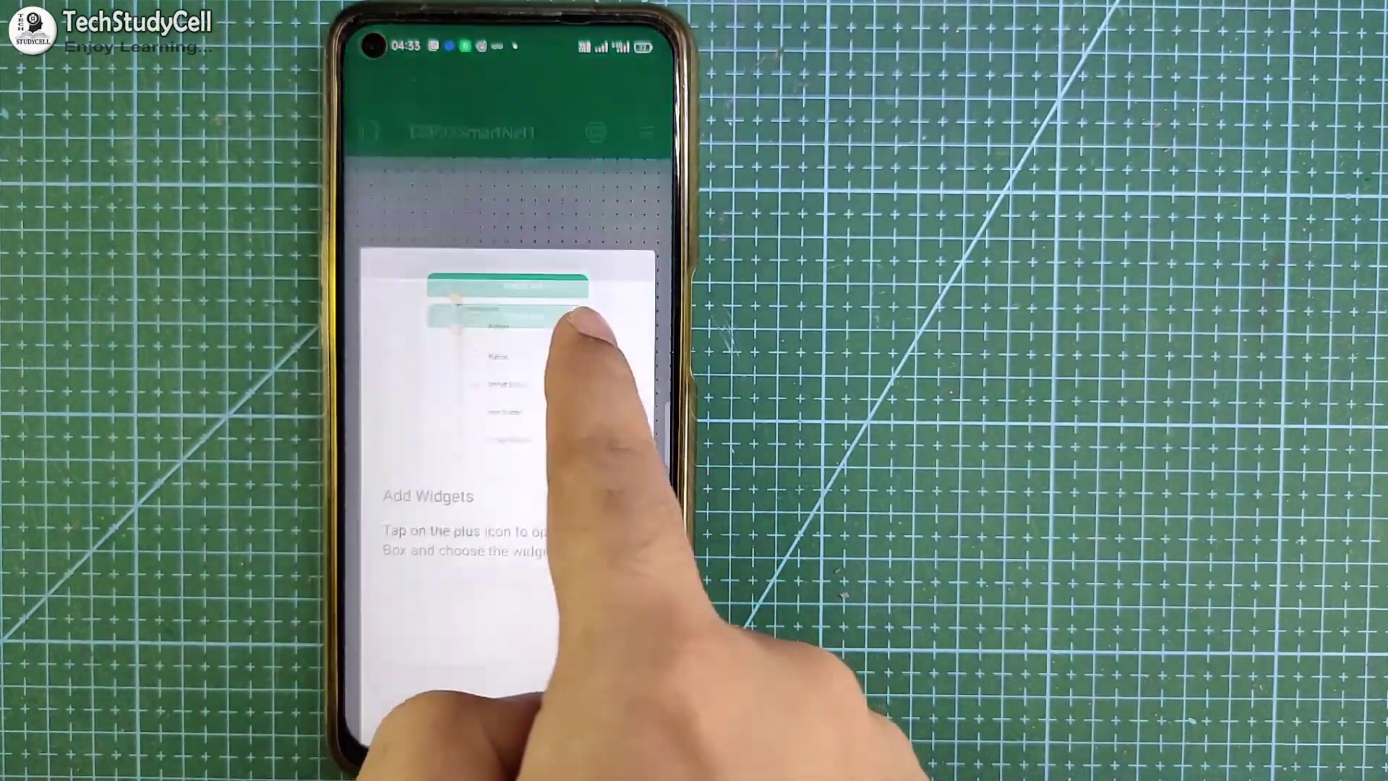
left_click(608, 561)
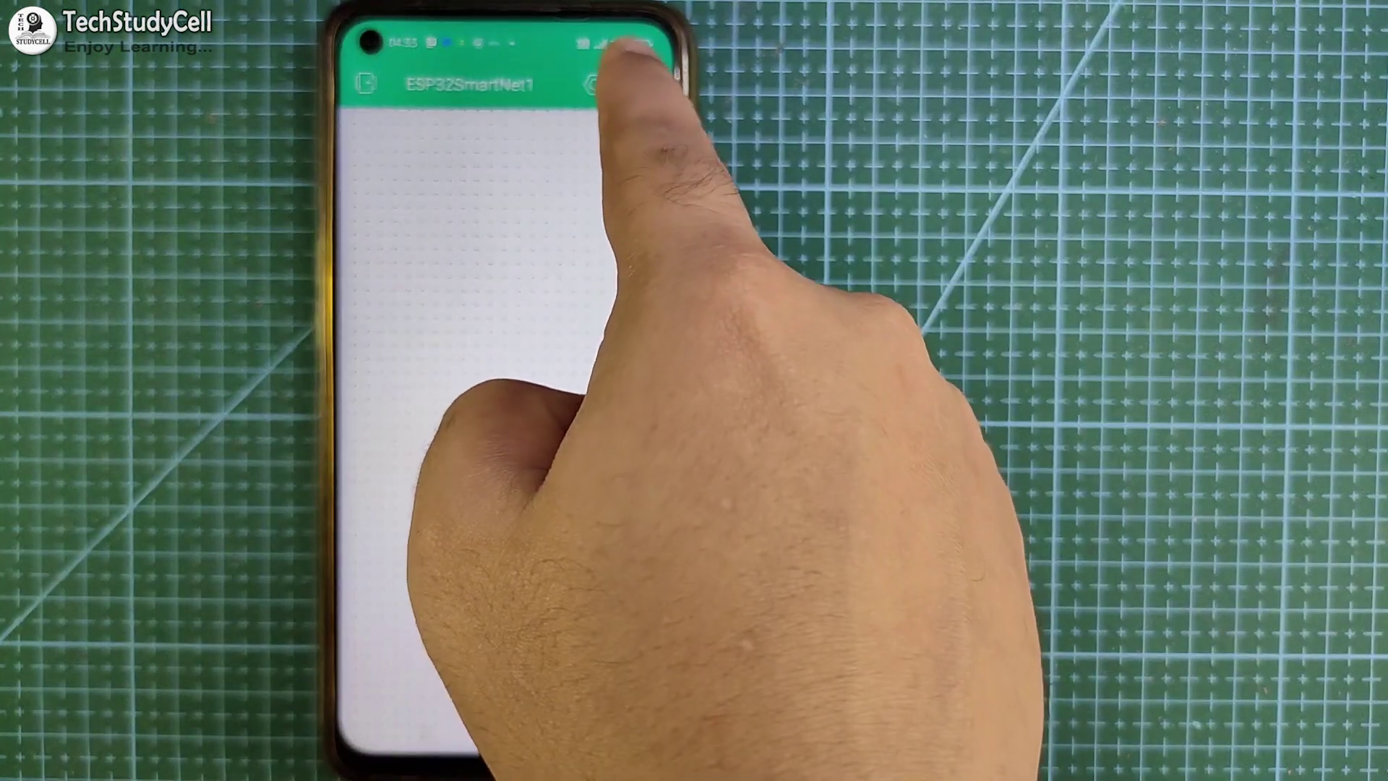
left_click(628, 50)
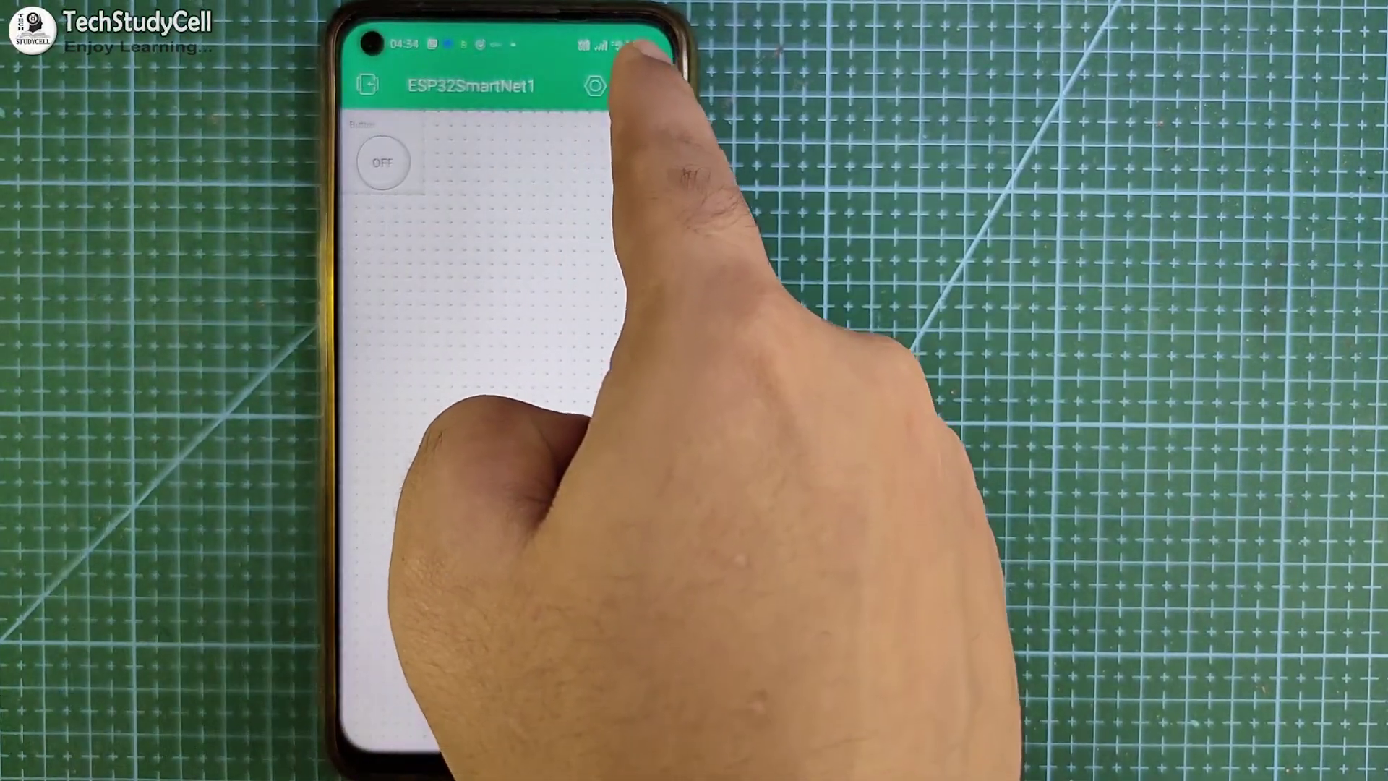
left_click(636, 83)
left_click(621, 170)
left_click(637, 83)
left_click(622, 174)
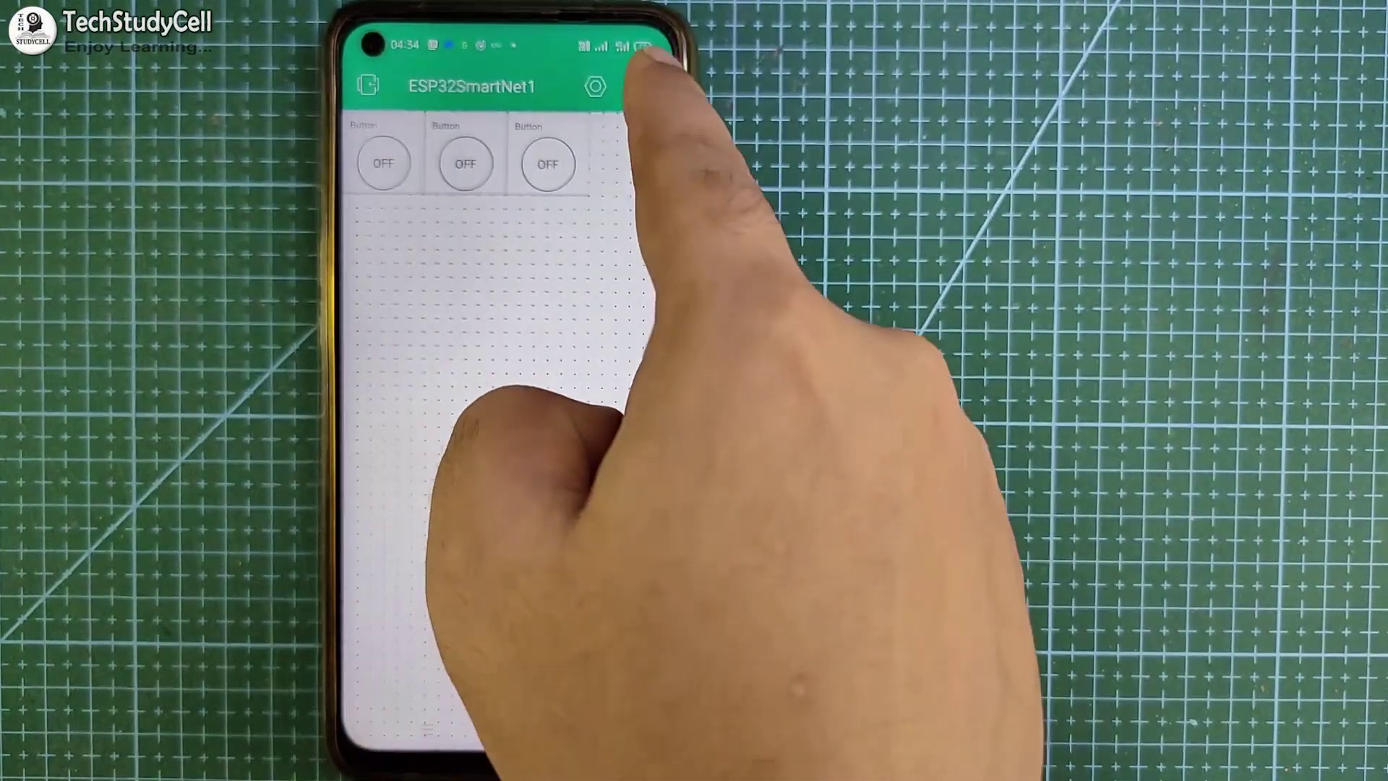
left_click(647, 79)
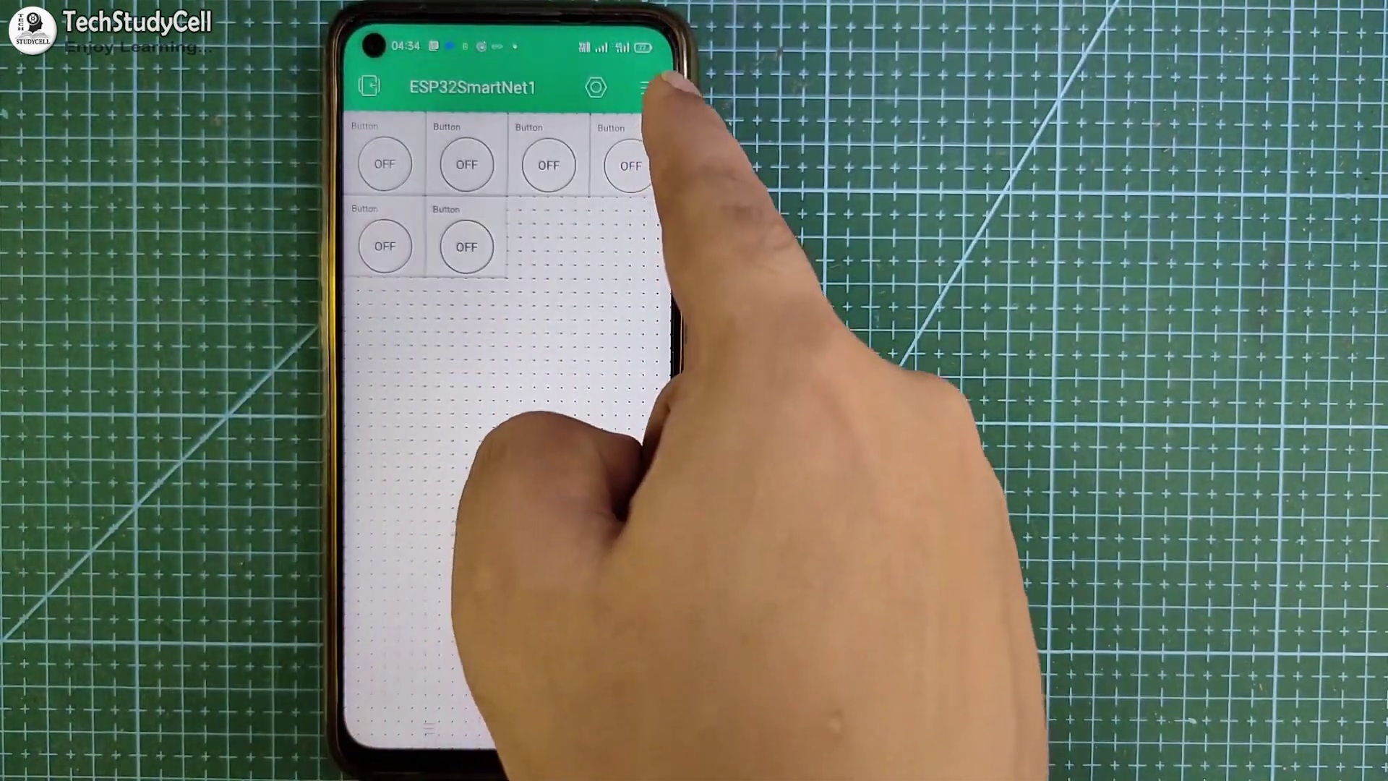
left_click(651, 85)
left_click(622, 173)
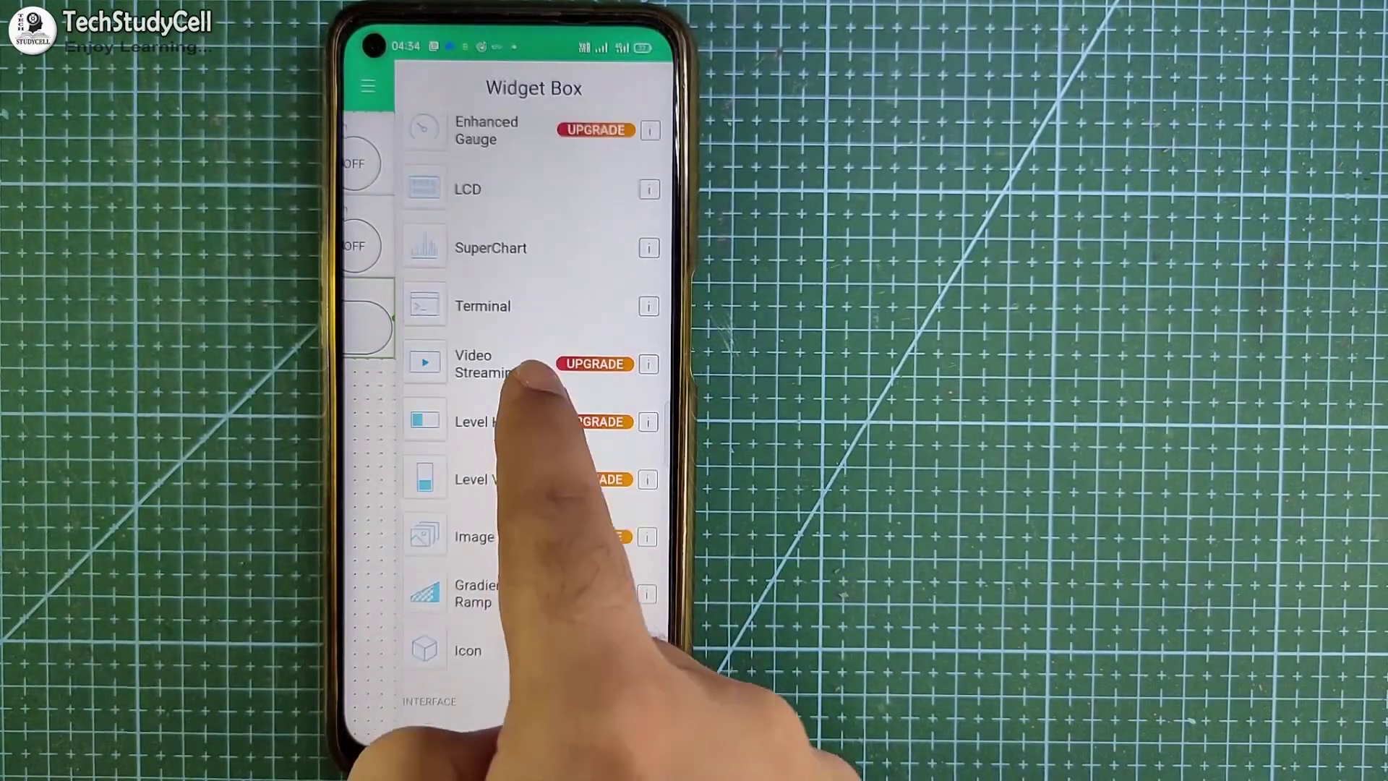
left_click(647, 87)
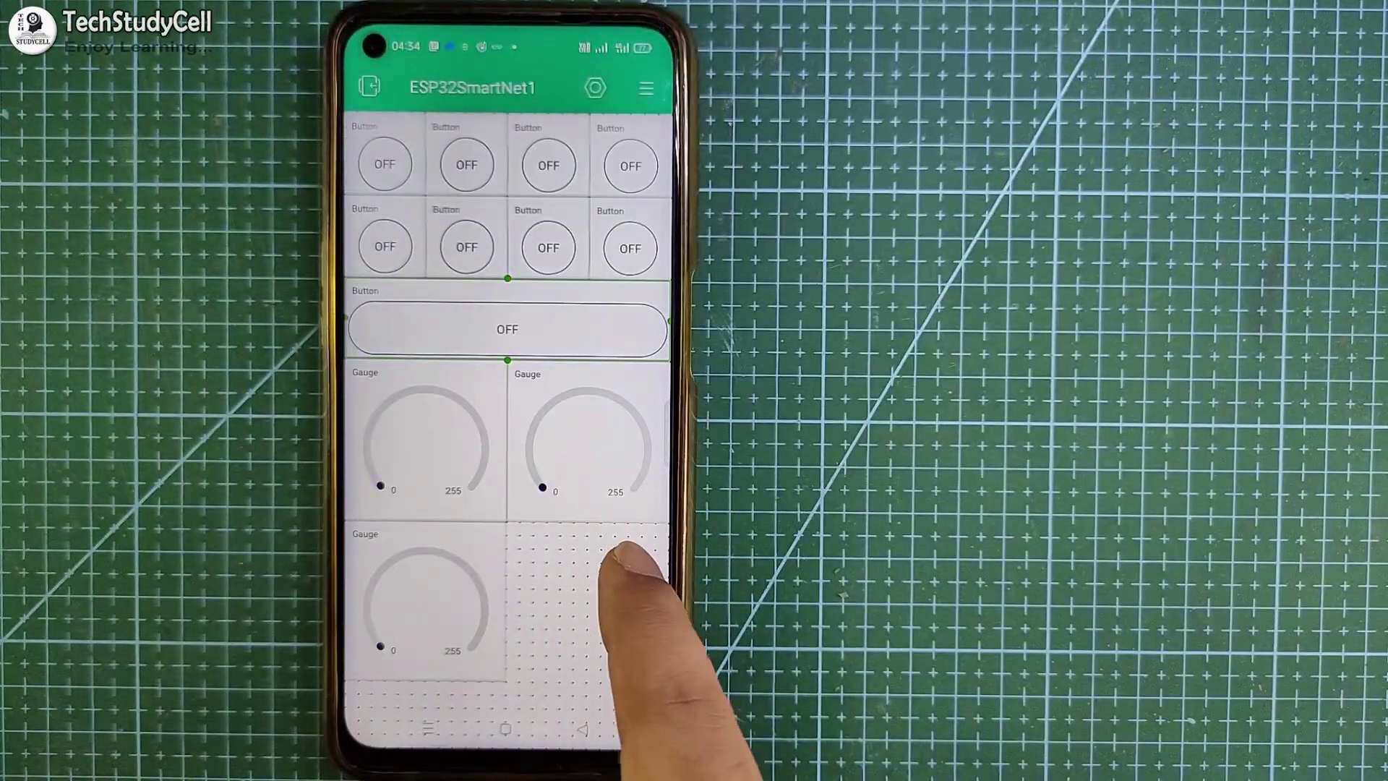